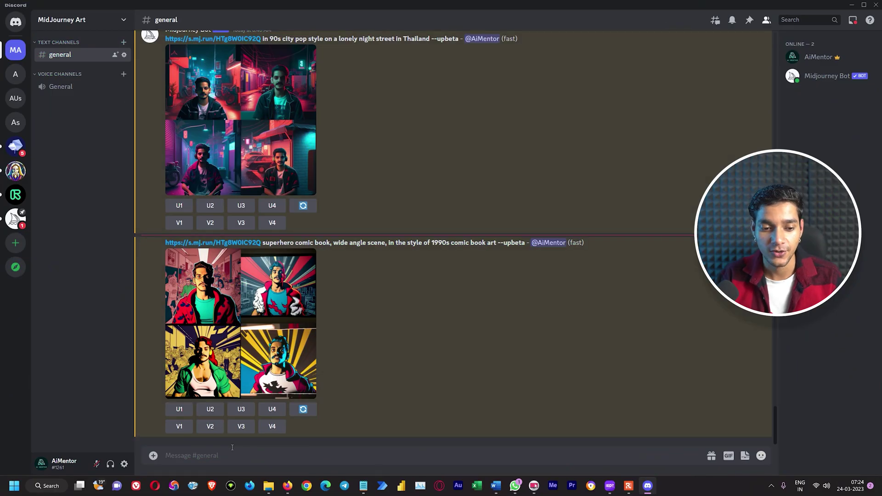
# Drag the glasses portrait from the desktop into #general and send it below the comic-book grid
pyautogui.moveTo(454, 3)
pyautogui.mouseDown()
pyautogui.moveTo(477, 9)
pyautogui.moveTo(476, 25)
pyautogui.moveTo(454, 10)
pyautogui.mouseUp()
pyautogui.moveTo(16, 224); pyautogui.dragTo(435, 313)
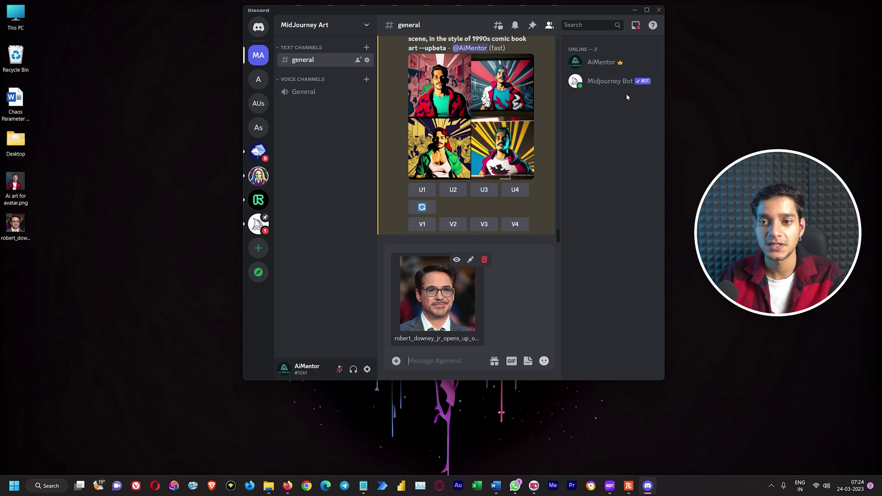
pyautogui.click(647, 10)
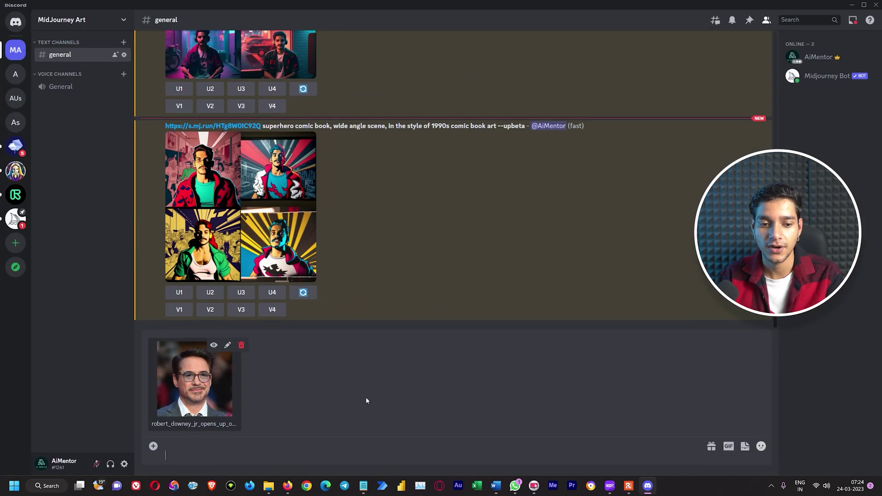
pyautogui.press('Return')
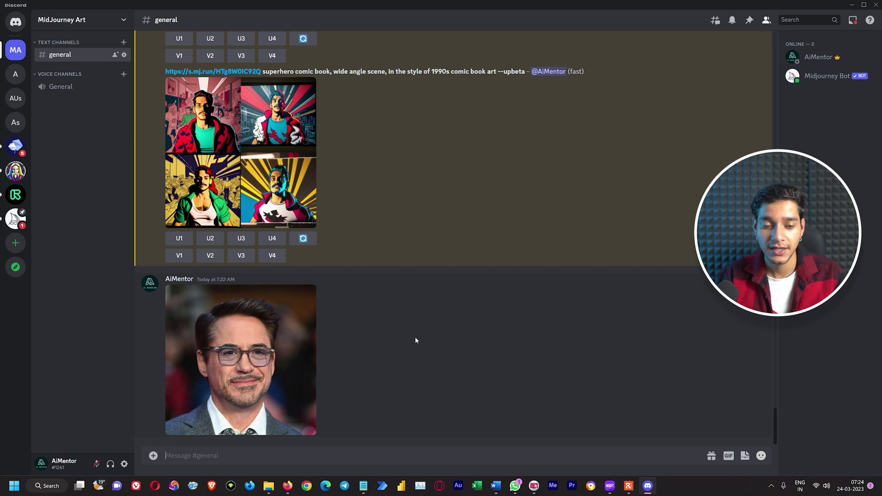
pyautogui.click(232, 367)
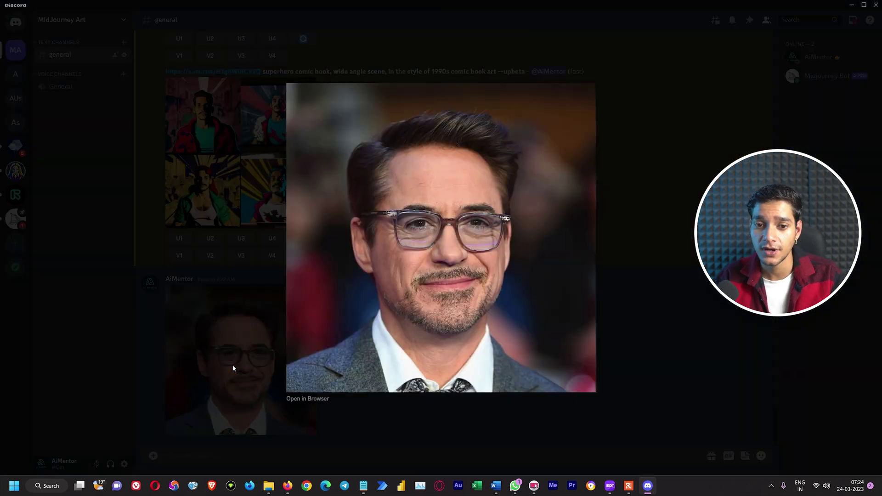
pyautogui.rightClick(506, 261)
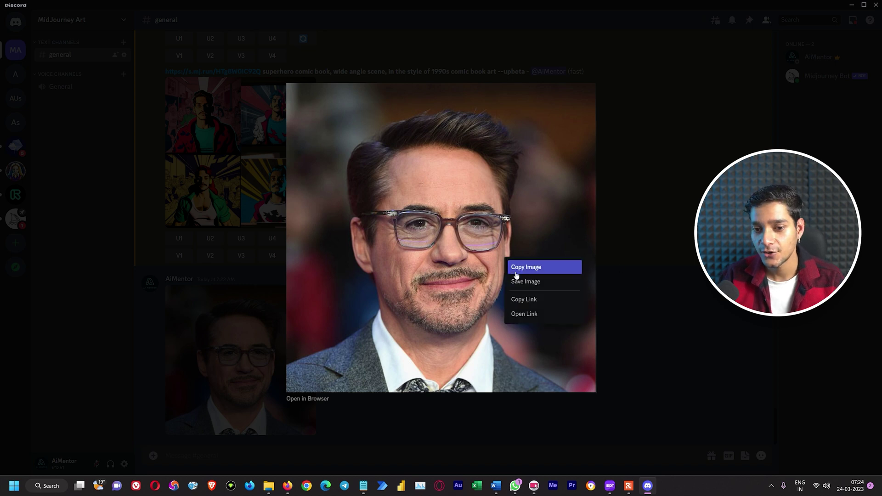
pyautogui.click(533, 305)
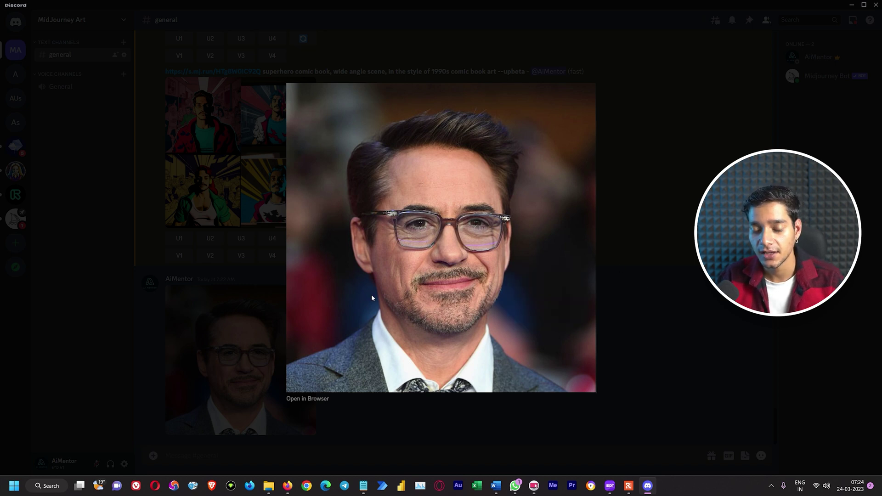
pyautogui.click(619, 323)
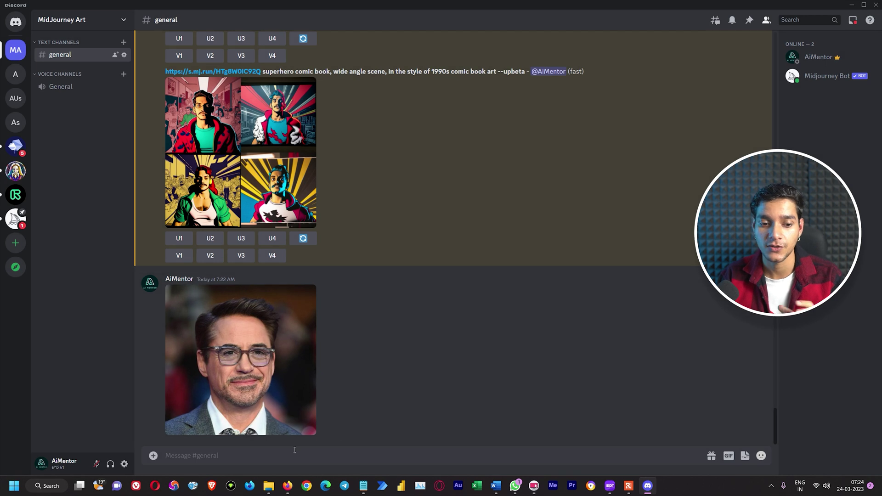
# Start a /timeout command and paste the copied image link into it
pyautogui.write('/tim')
pyautogui.press('Tab')
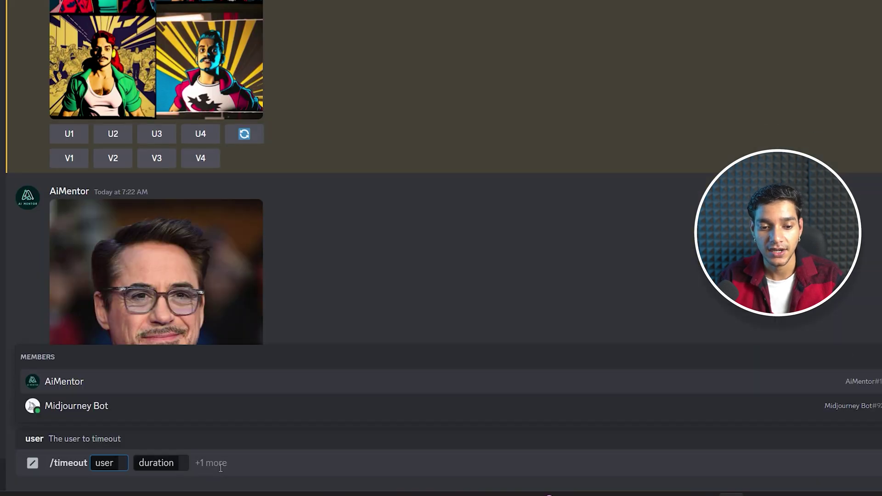
pyautogui.hotkey('ctrl', 'v')
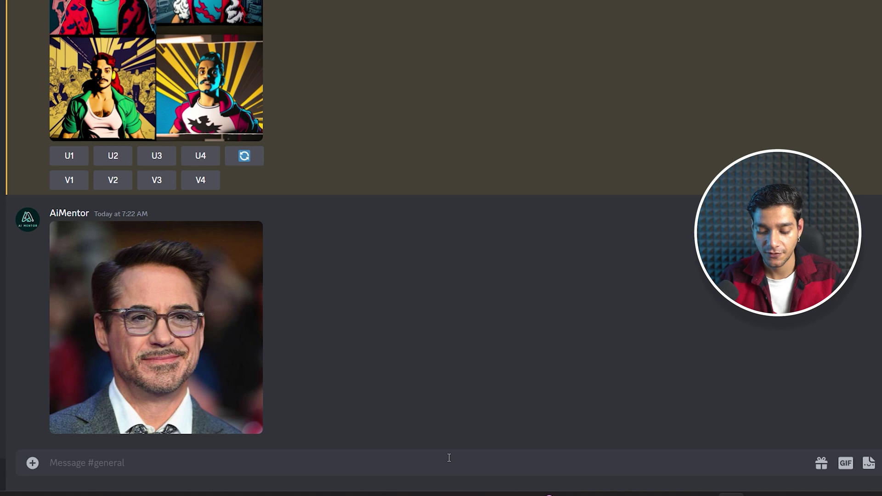
# Open Midjourney settings and select MJ version 5, giving suffix --upbeta --v 5
pyautogui.write('/se')
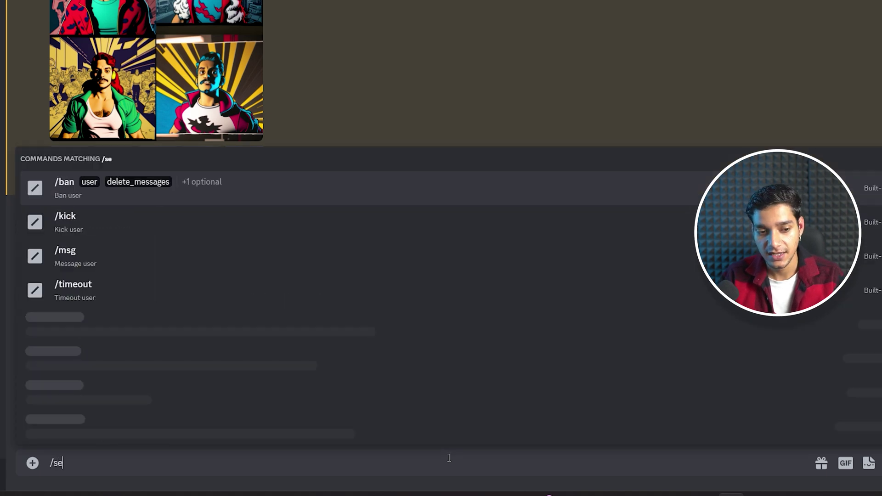
pyautogui.write('e')
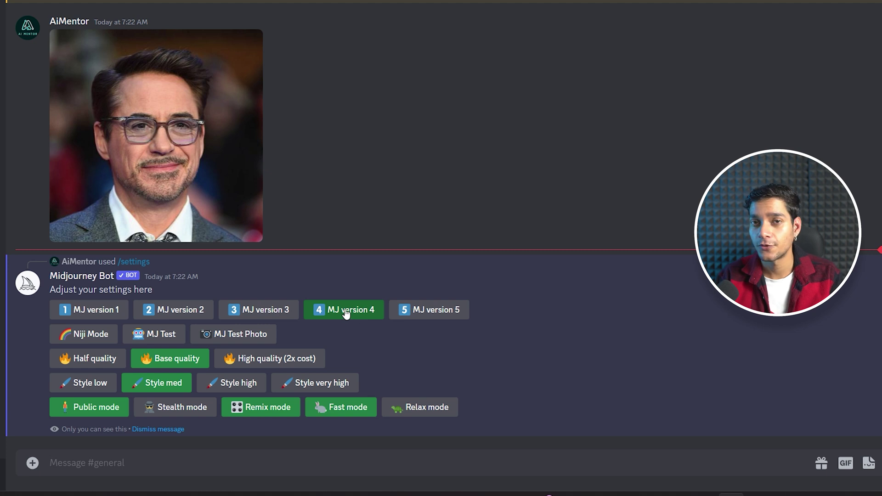
pyautogui.click(431, 309)
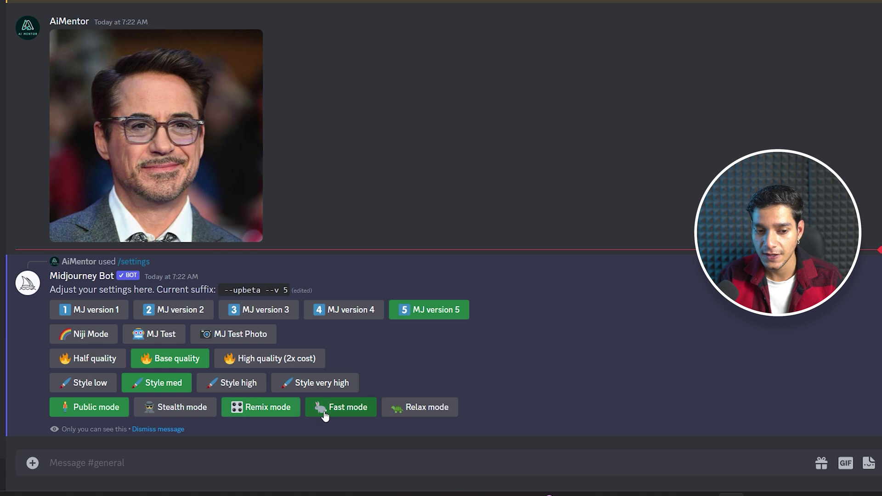
pyautogui.click(179, 461)
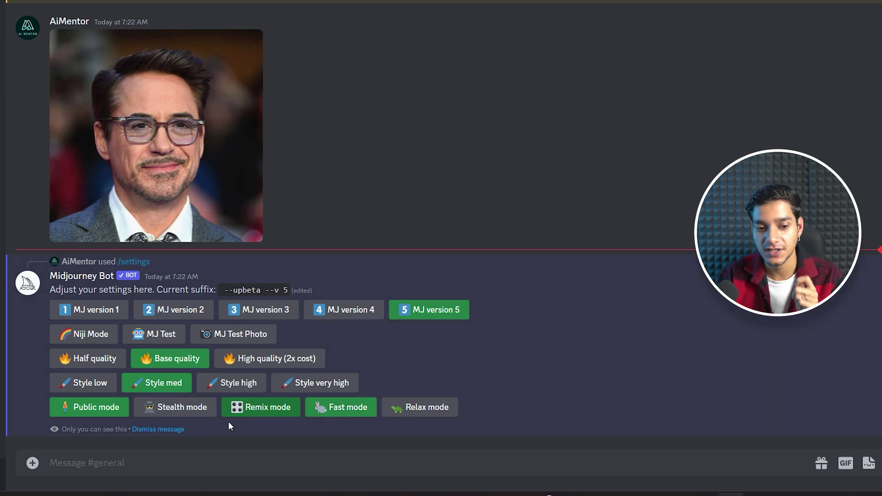
# Submit /imagine with the portrait link plus 'in pop art style --ar 2:3 --iw 1'
pyautogui.write('/i')
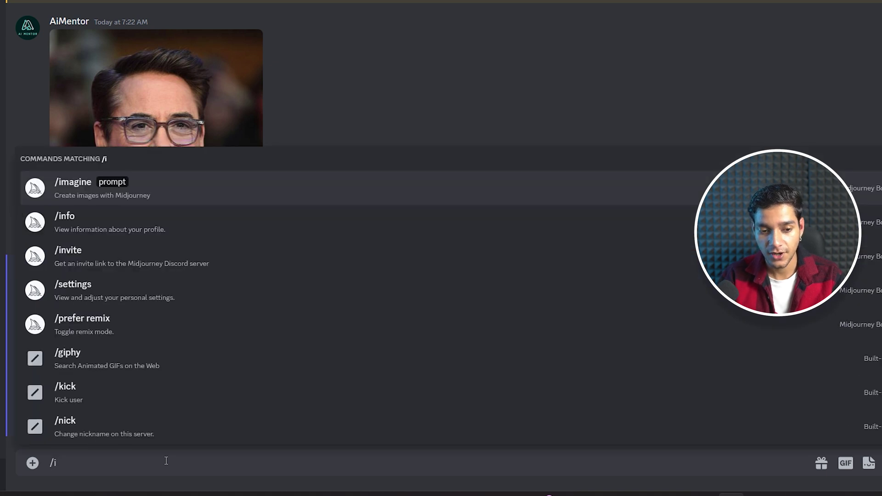
pyautogui.write('magine')
pyautogui.press('Tab')
pyautogui.hotkey('ctrl', 'v')
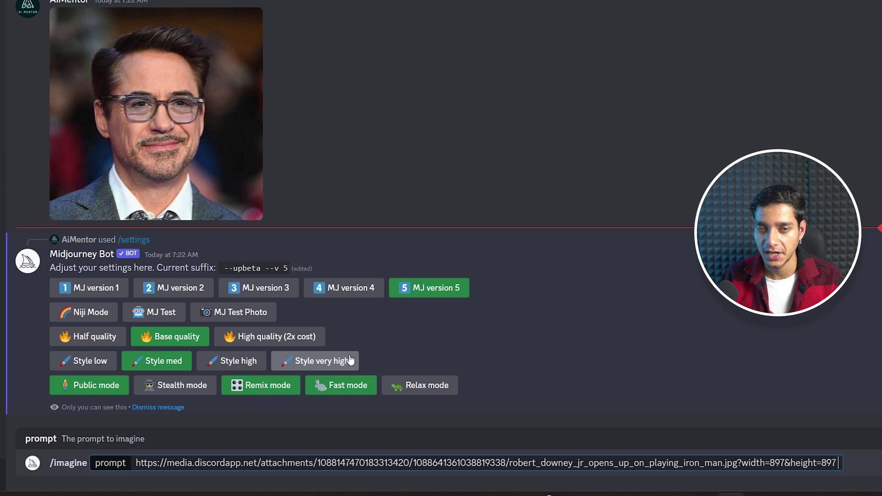
pyautogui.write('chaa')
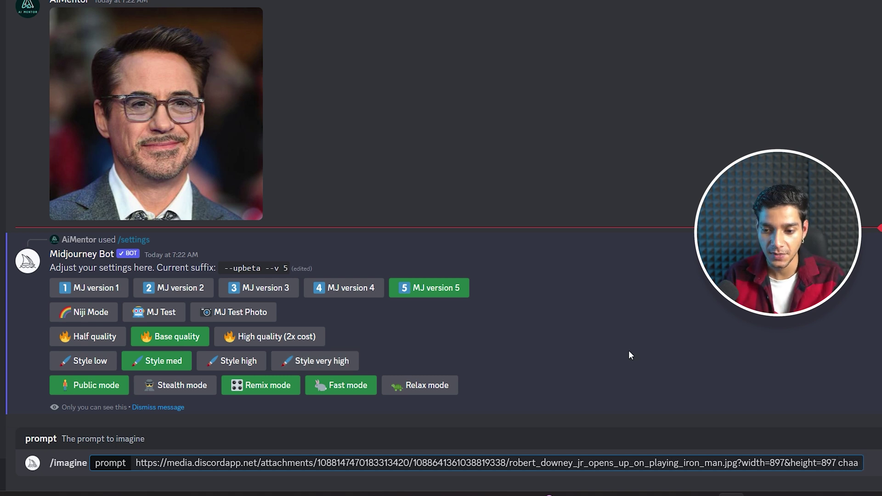
pyautogui.press('BackSpace')
pyautogui.press('BackSpace')
pyautogui.press('BackSpace')
pyautogui.press('BackSpace')
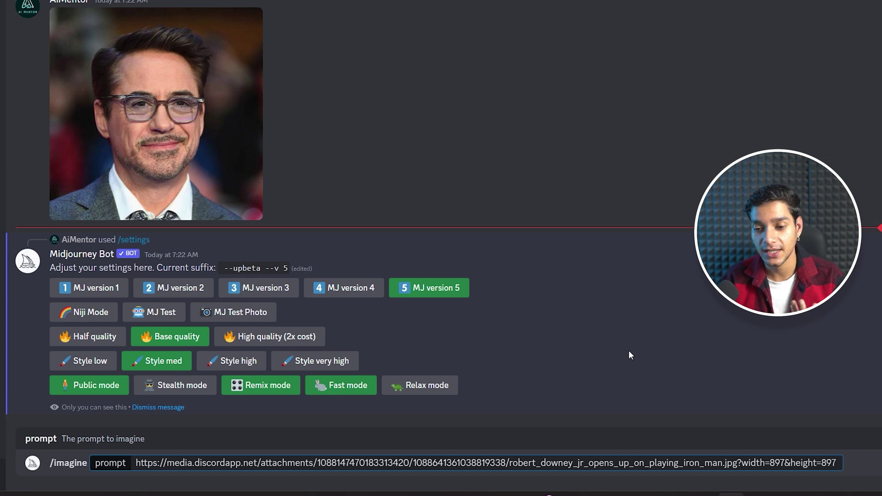
pyautogui.write('in')
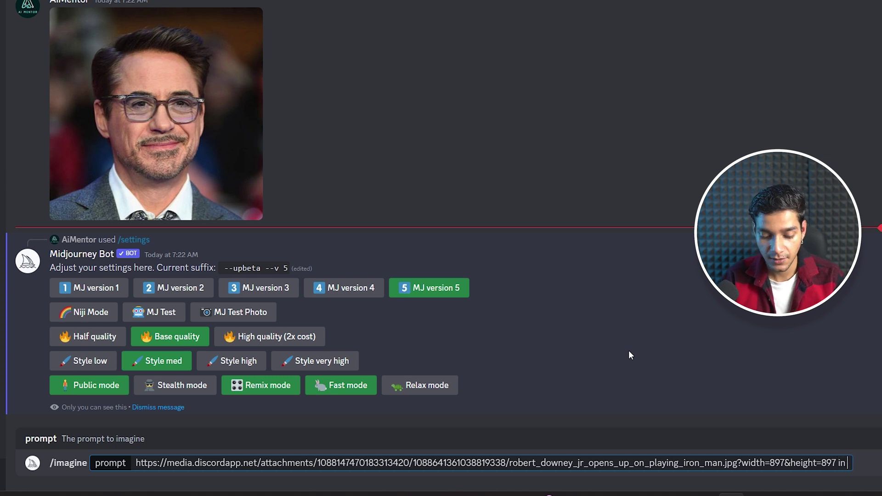
pyautogui.write(' pop art style')
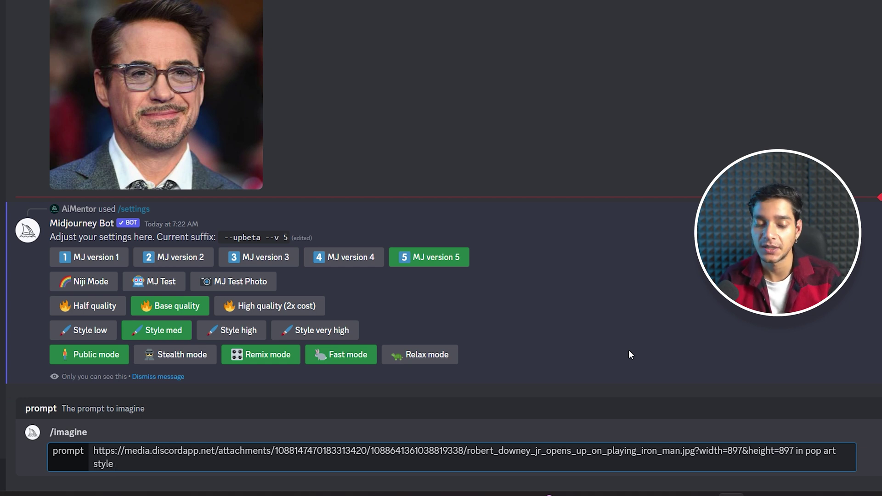
pyautogui.write('--')
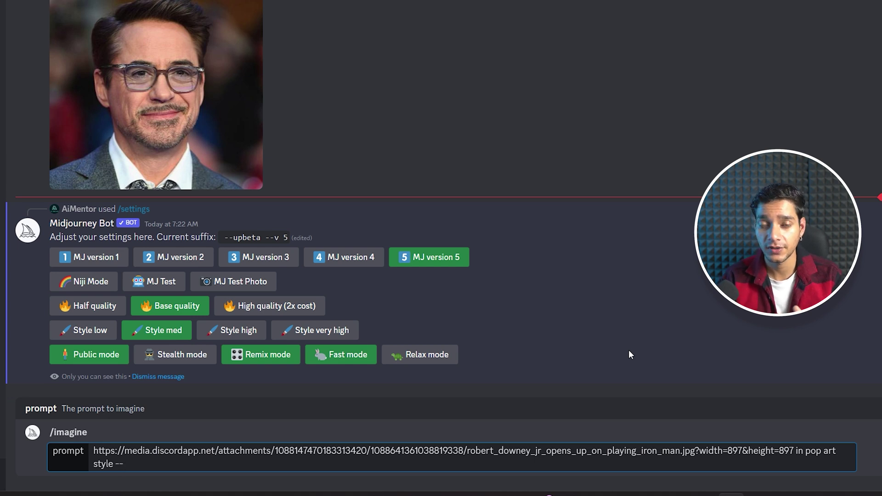
pyautogui.write('2')
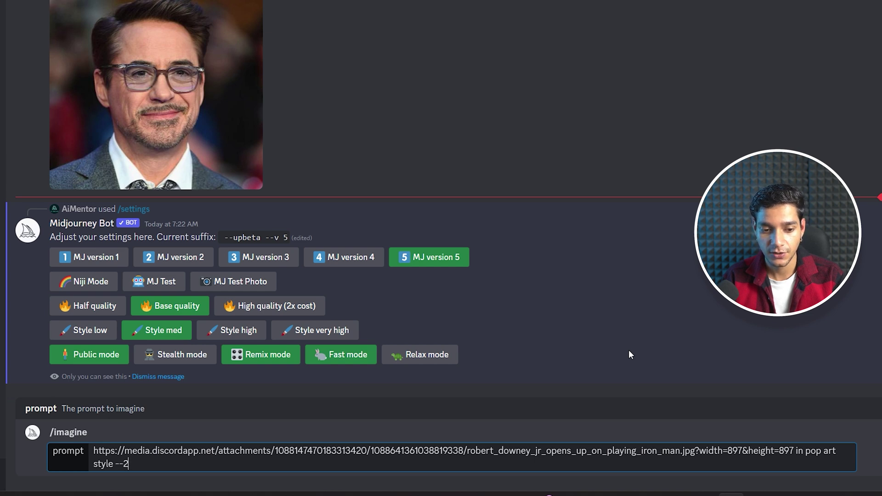
pyautogui.press('BackSpace')
pyautogui.write('ar 2:3 ')
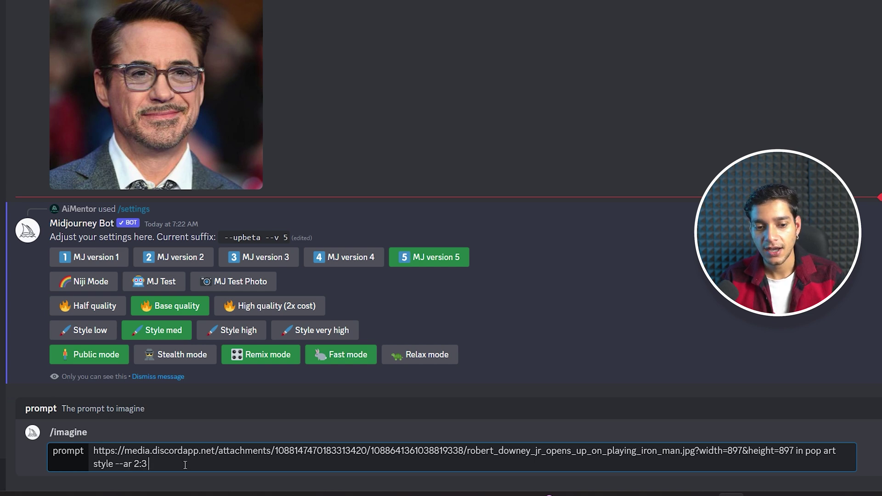
pyautogui.write('--')
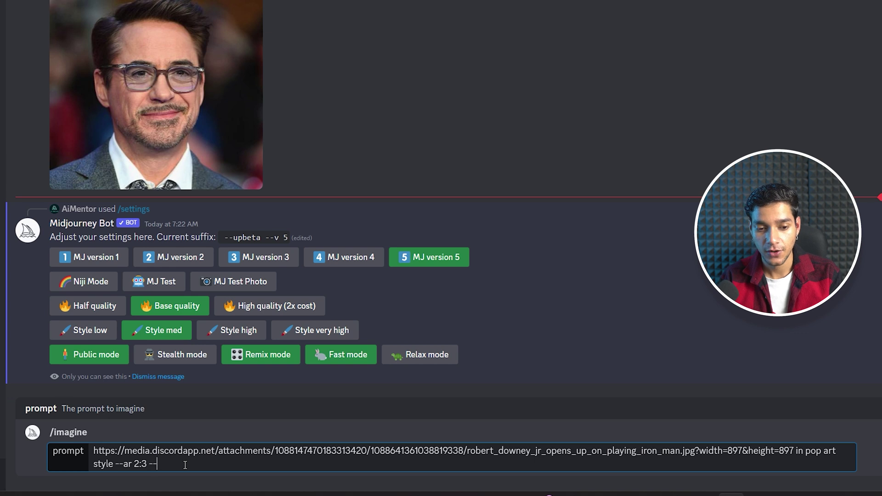
pyautogui.write('iw')
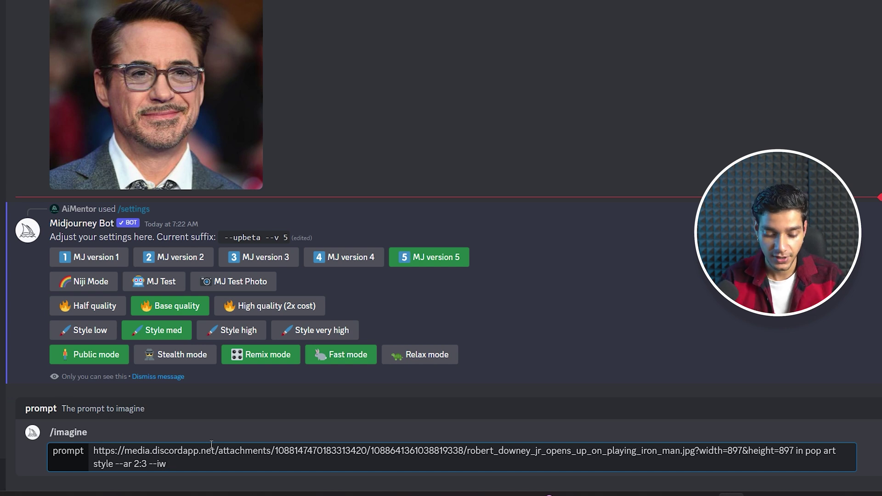
pyautogui.write('1')
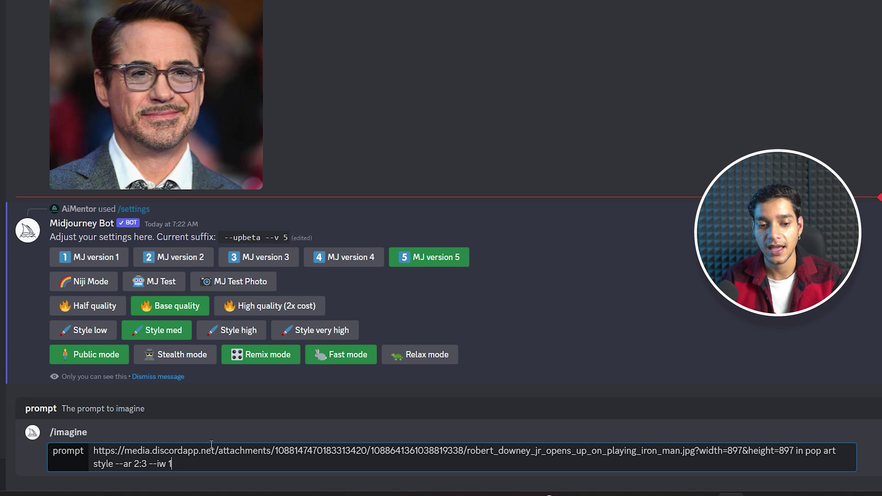
pyautogui.press('Return')
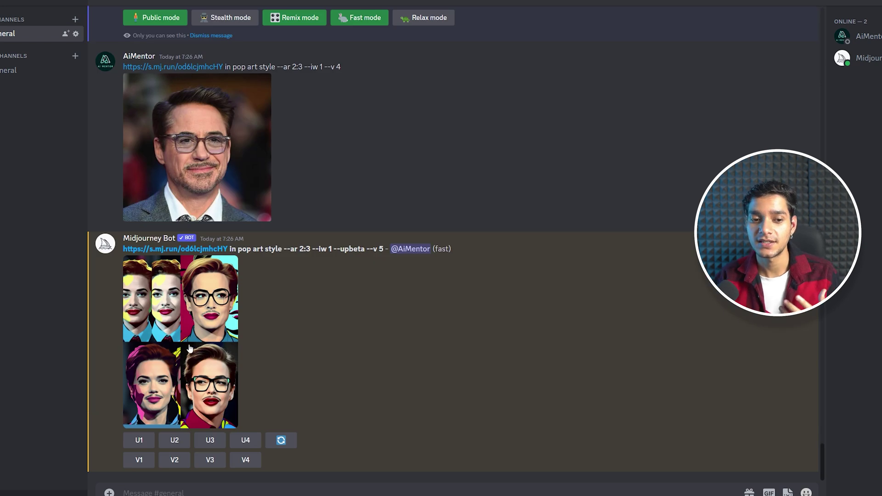
# Enlarge the pop-art grid to inspect it, then bring Firefox to the front
pyautogui.click(190, 349)
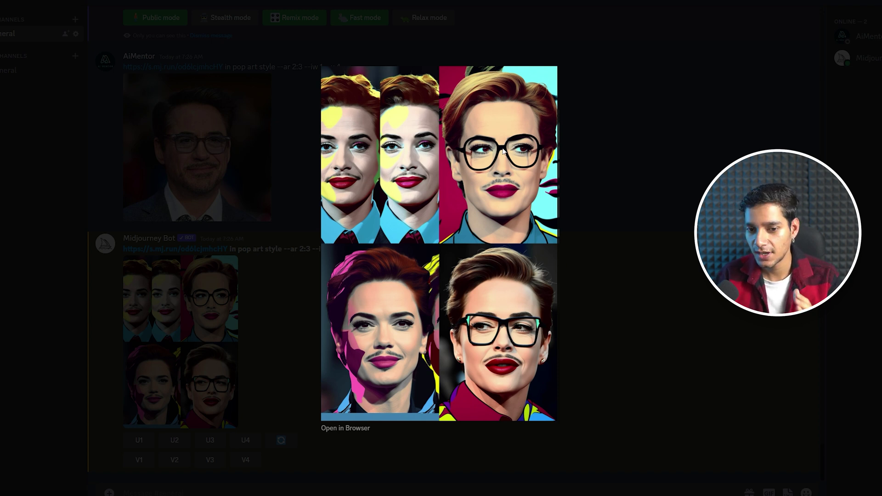
pyautogui.click(597, 315)
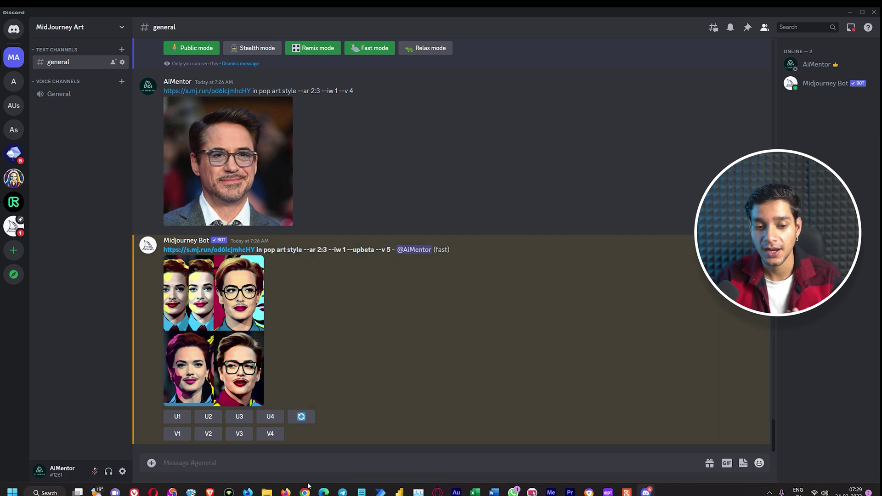
pyautogui.click(286, 492)
# Find and copy the Matt Fraction style name on Midlibrary's Illustrators page, then begin /imagine in Discord
pyautogui.click(46, 6)
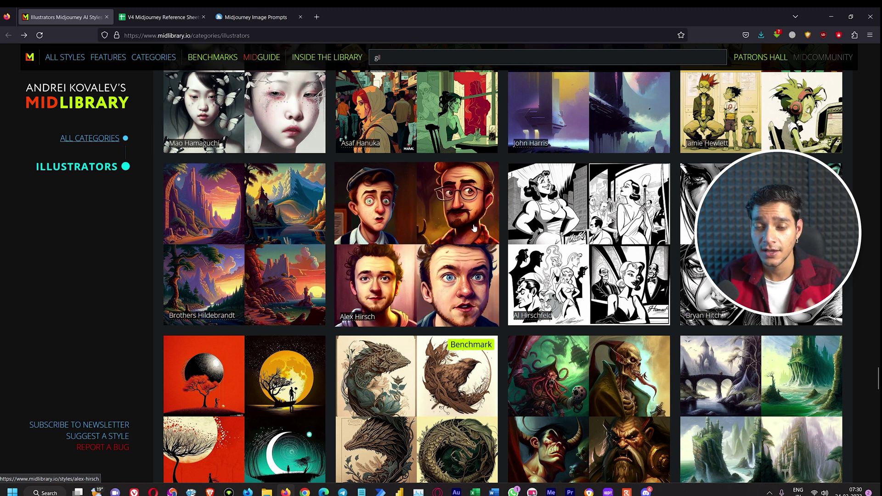
pyautogui.scroll(1, 475, 228)
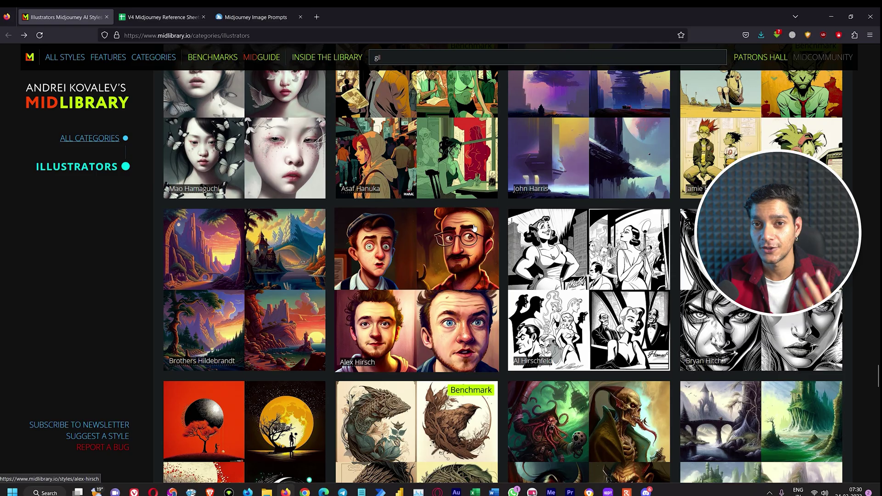
pyautogui.scroll(15, 474, 228)
pyautogui.scroll(7, 474, 227)
pyautogui.scroll(-1, 420, 246)
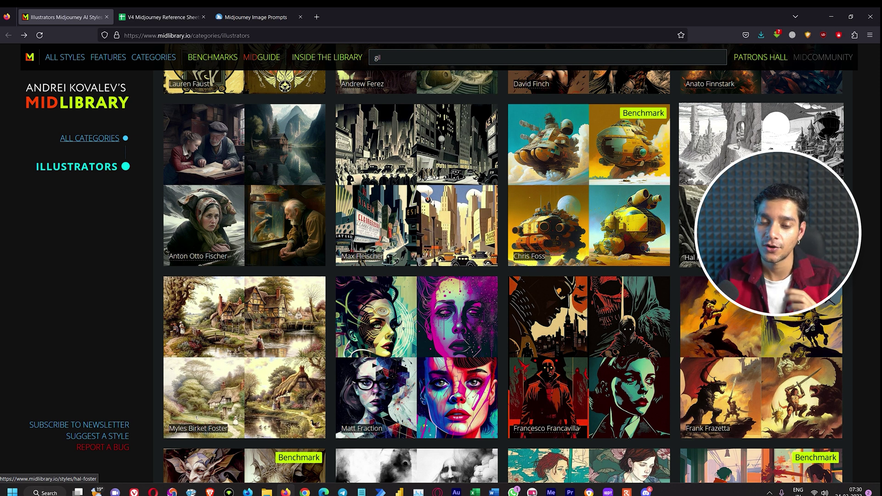
pyautogui.scroll(-3, 445, 271)
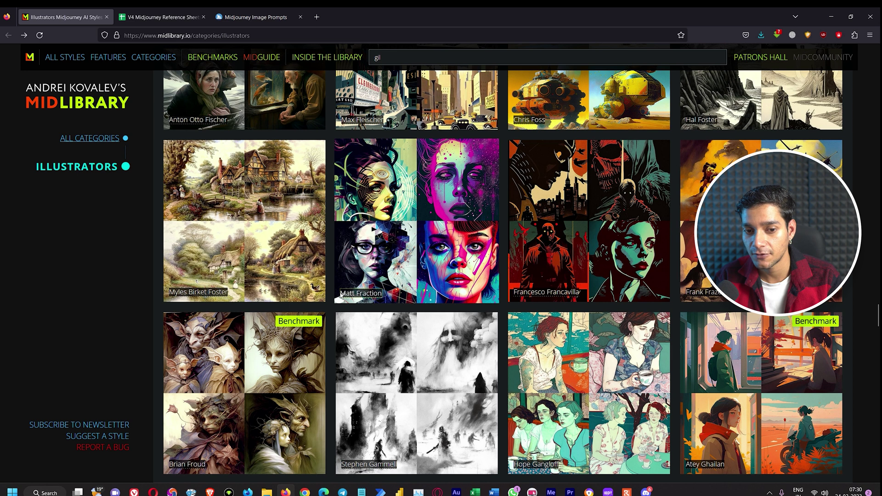
pyautogui.moveTo(341, 296); pyautogui.dragTo(382, 298)
pyautogui.click(382, 296)
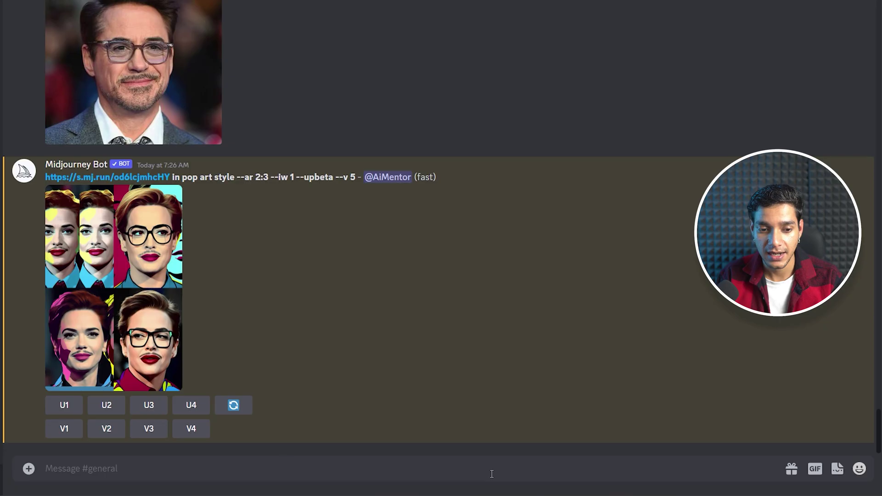
pyautogui.write('/imah')
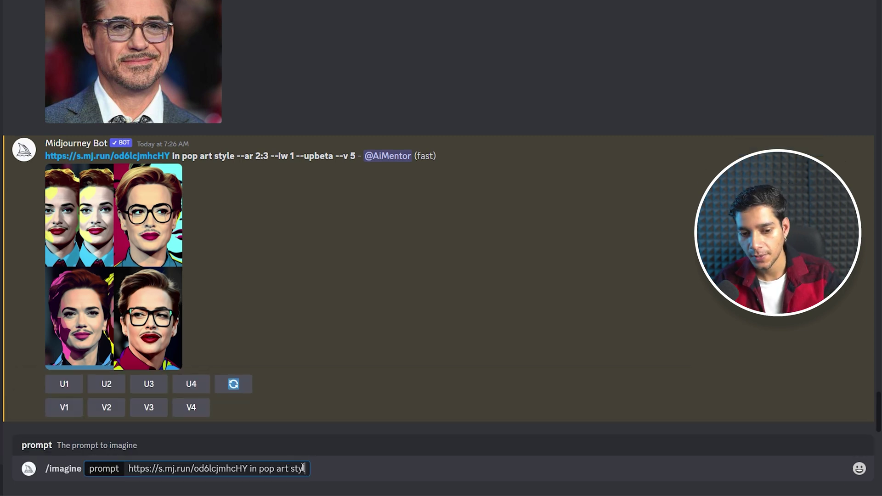
# Submit the portrait prompt reworded to 'character in Matt Fraction'
pyautogui.moveTo(259, 469); pyautogui.dragTo(350, 468)
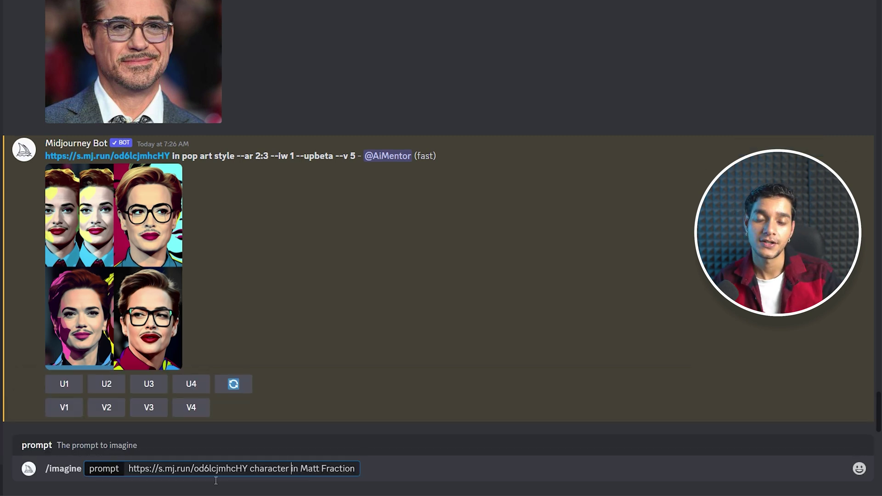
pyautogui.moveTo(250, 468); pyautogui.dragTo(360, 469)
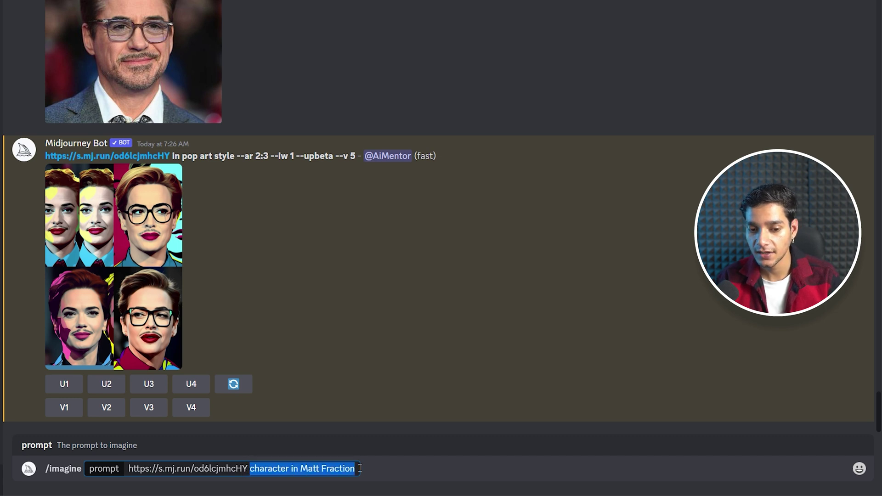
pyautogui.click(357, 469)
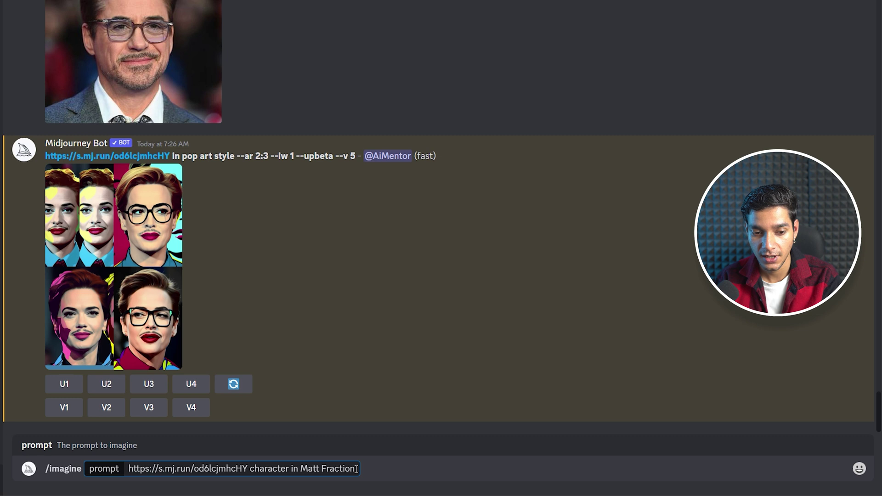
pyautogui.press('Return')
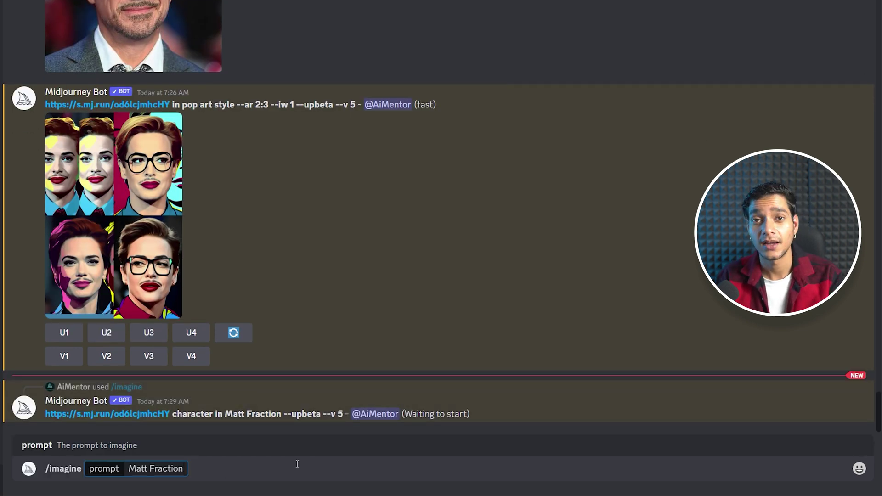
# Resend the same Matt Fraction portrait prompt with --v 4 appended
pyautogui.moveTo(282, 414); pyautogui.dragTo(48, 416)
pyautogui.hotkey('ctrl', 'c')
pyautogui.click(104, 472)
pyautogui.hotkey('ctrl', 'v')
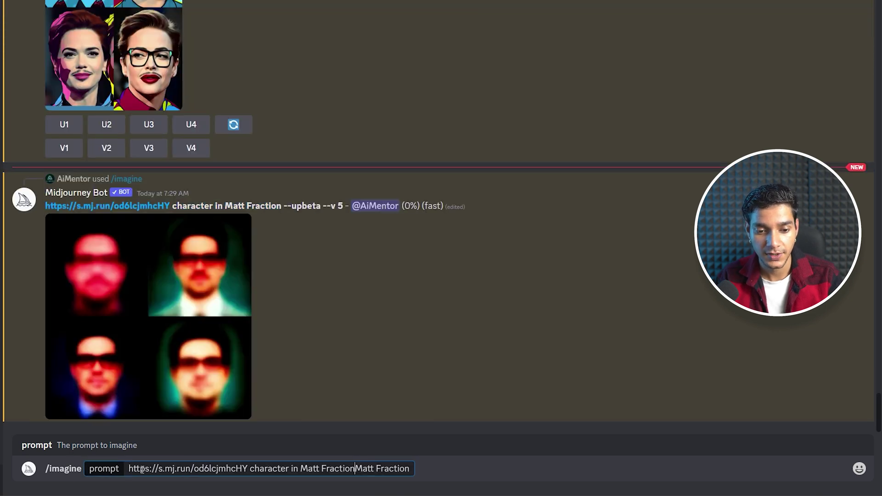
pyautogui.click(417, 468)
pyautogui.write('--')
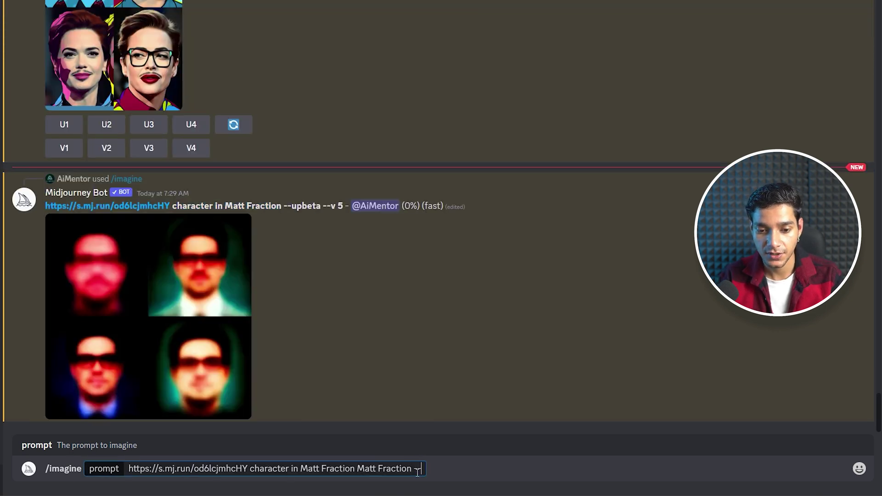
pyautogui.write('v 4')
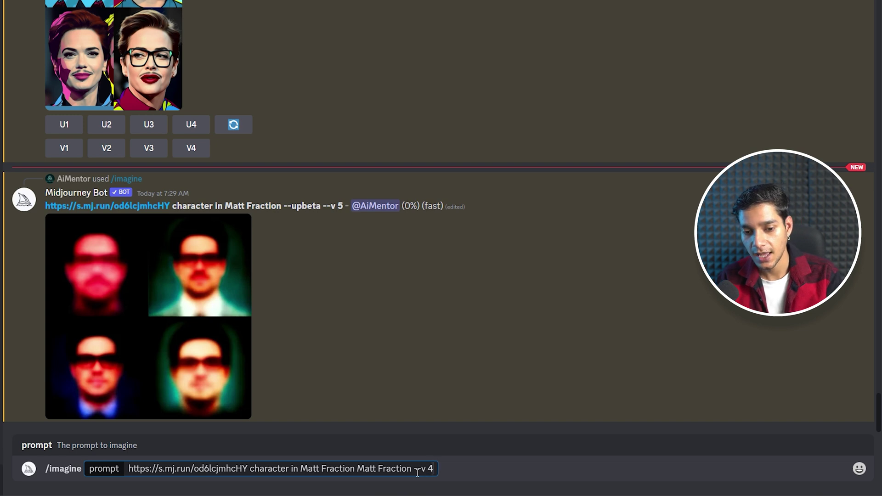
pyautogui.press('Return')
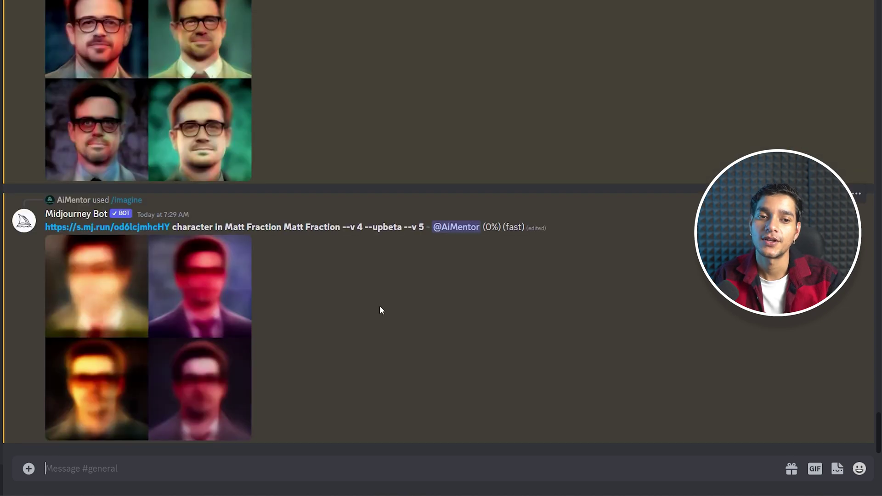
# Scroll Midlibrary's Illustrators page to Hajime Isayama, try copying the name, and return to Discord
pyautogui.click(287, 486)
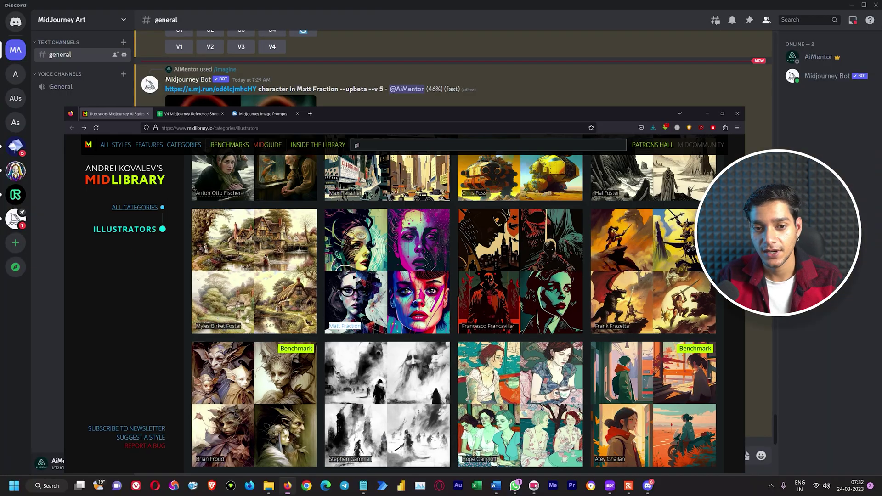
pyautogui.scroll(-6, 563, 321)
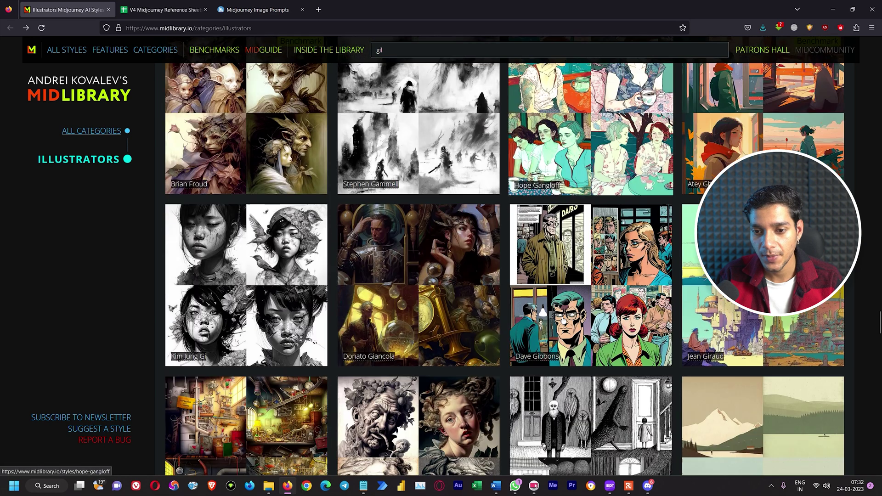
pyautogui.scroll(-15, 563, 321)
pyautogui.scroll(5, 564, 320)
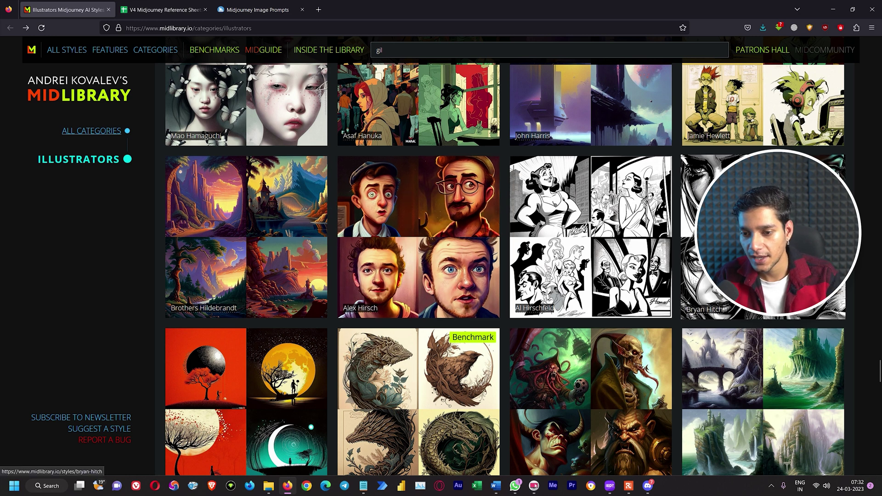
pyautogui.scroll(-10, 726, 193)
pyautogui.scroll(3, 283, 242)
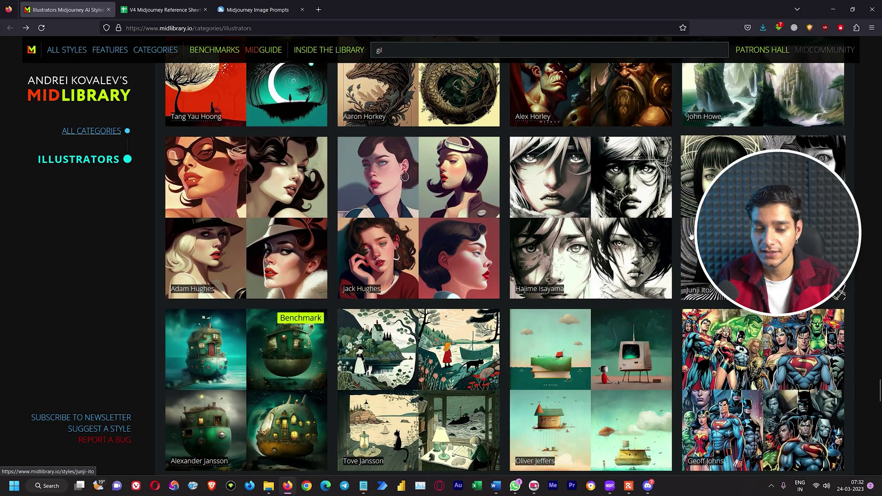
pyautogui.scroll(-7, 691, 236)
pyautogui.scroll(-6, 691, 236)
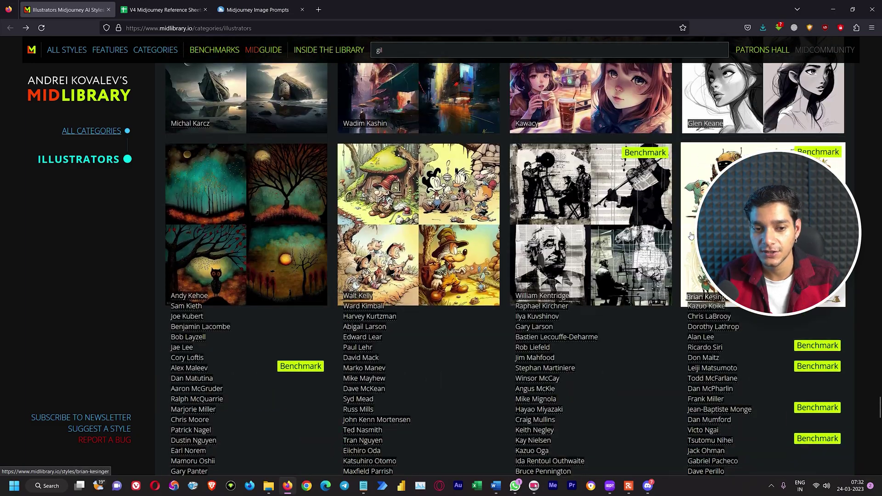
pyautogui.scroll(5, 691, 235)
pyautogui.scroll(8, 690, 236)
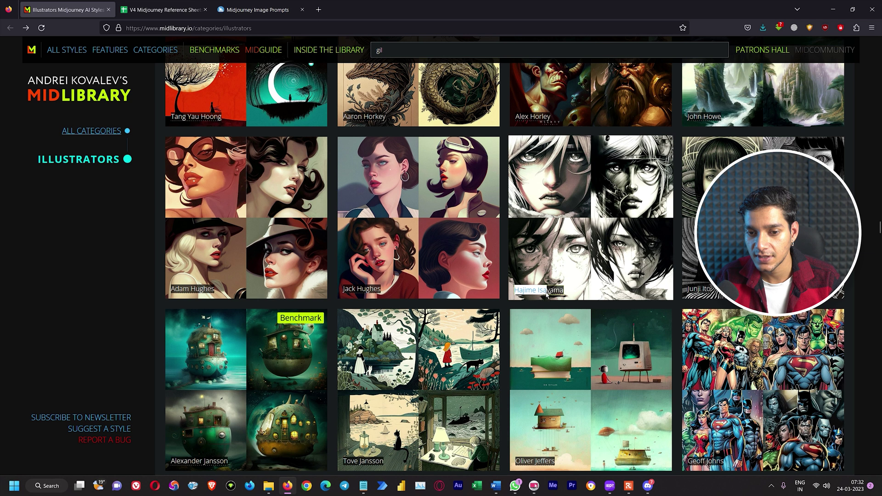
pyautogui.rightClick(561, 295)
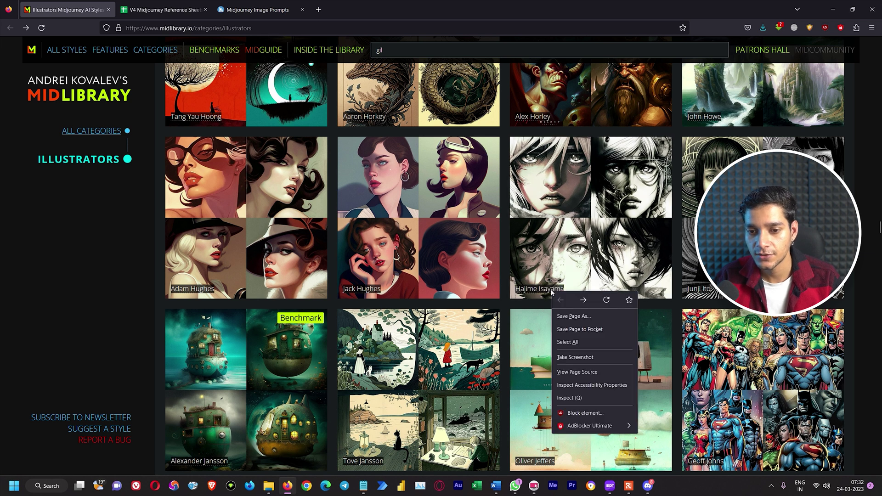
pyautogui.click(525, 291)
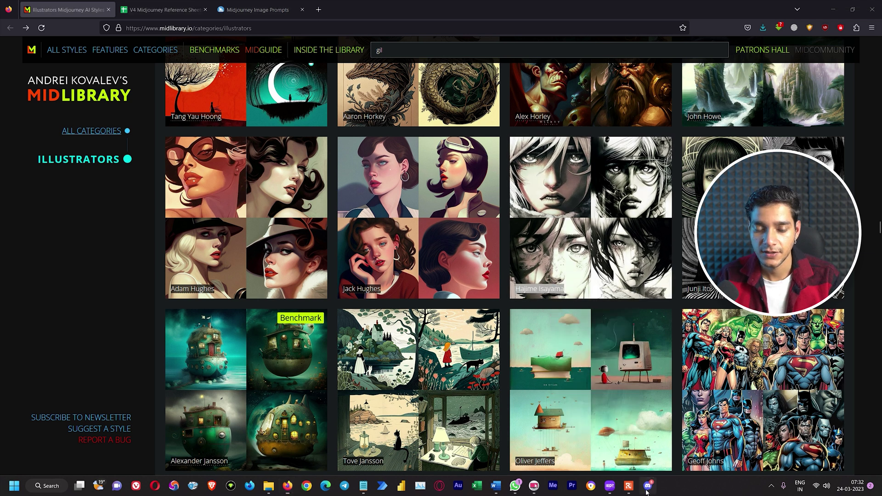
pyautogui.hotkey('alt', 'Tab')
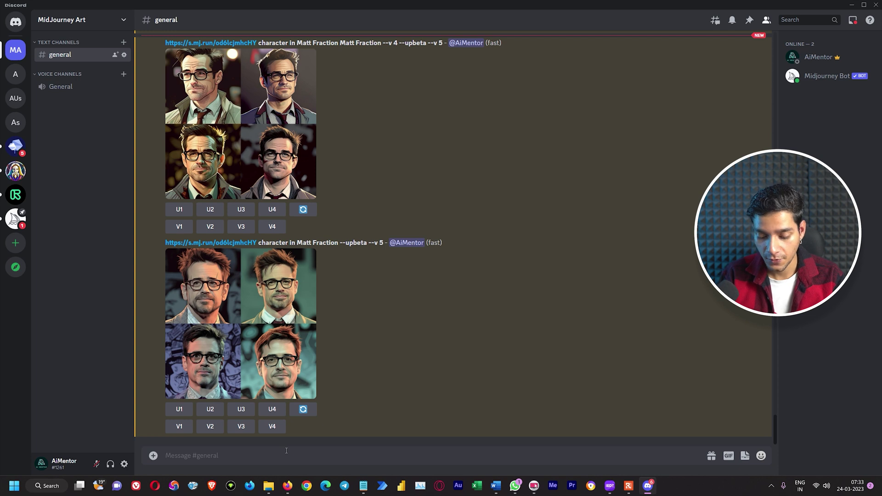
# Submit /imagine with the portrait link and 'character in Hajime Isayama'
pyautogui.write('/imag\\')
pyautogui.press('BackSpace')
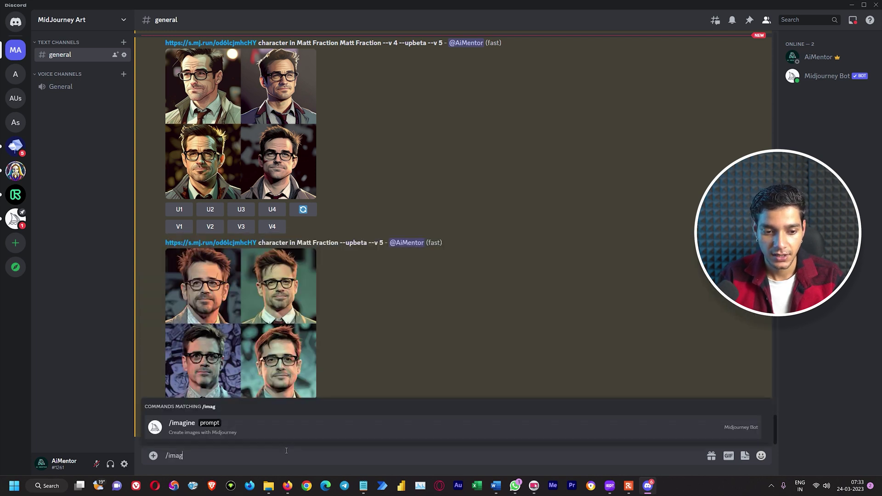
pyautogui.press('Tab')
pyautogui.write('Hajime Isayama')
pyautogui.moveTo(163, 231); pyautogui.dragTo(296, 229)
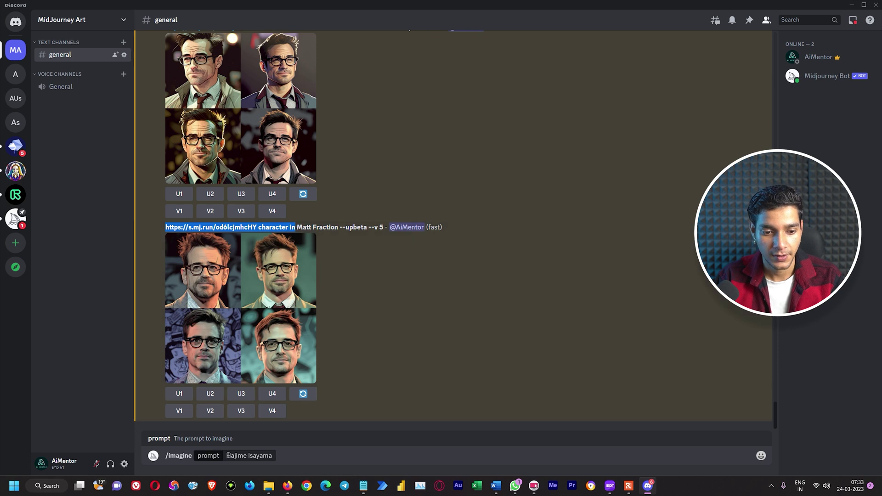
pyautogui.hotkey('ctrl', 'c')
pyautogui.click(228, 456)
pyautogui.hotkey('ctrl', 'v')
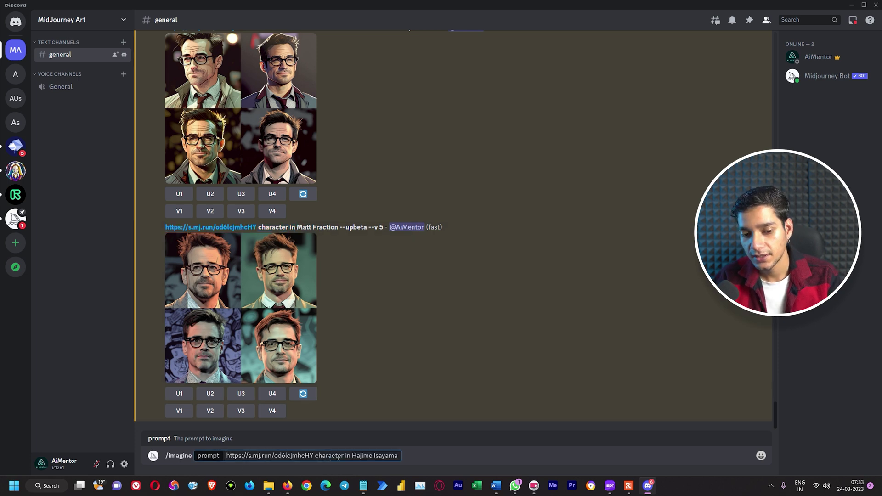
pyautogui.press('Return')
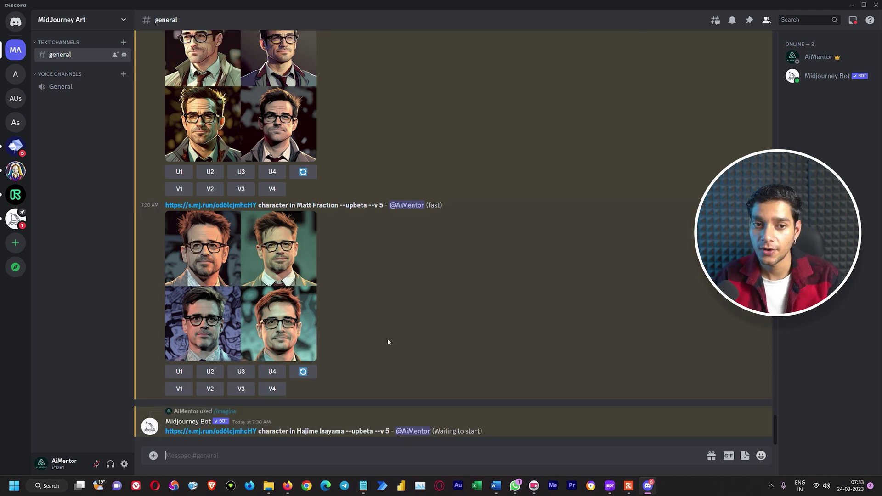
pyautogui.scroll(2, 387, 341)
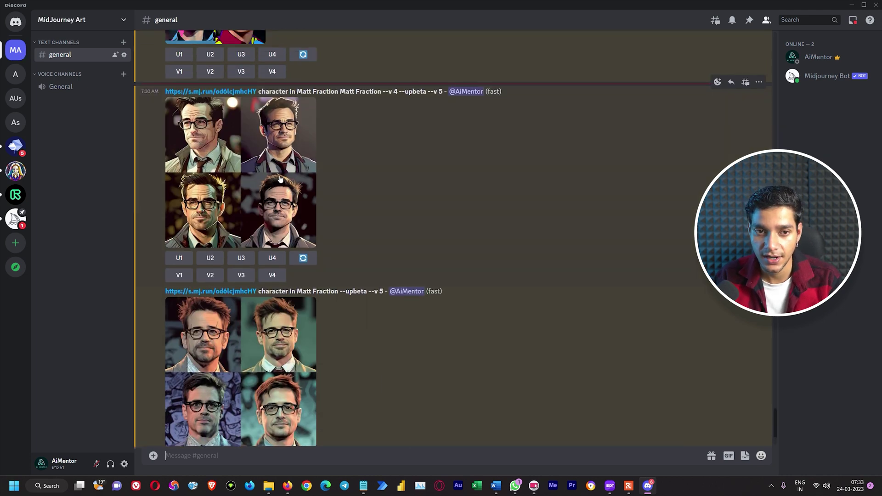
pyautogui.scroll(1, 281, 179)
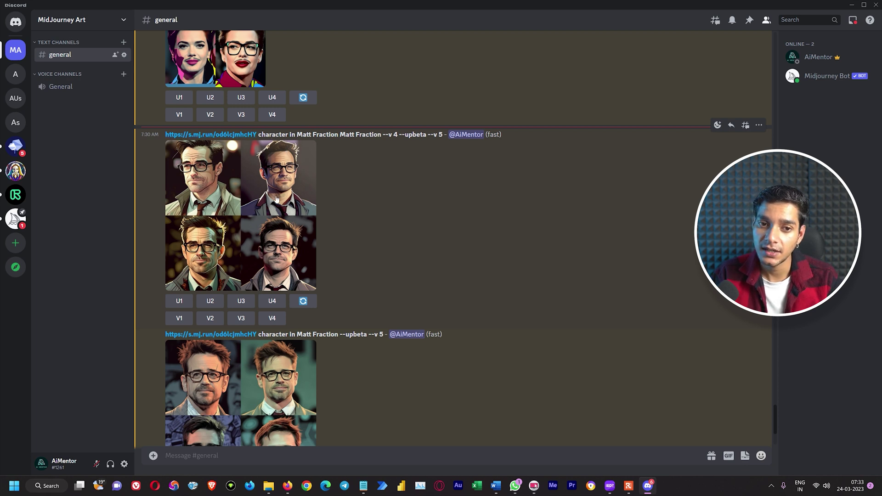
pyautogui.click(276, 198)
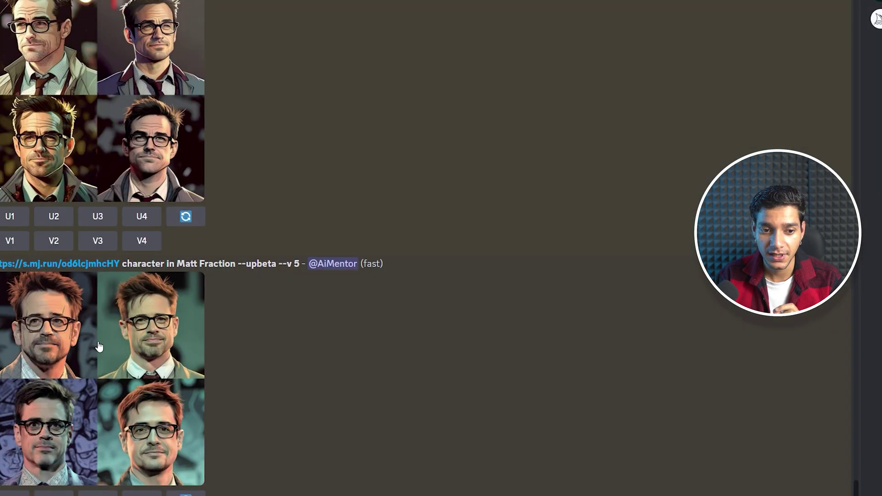
pyautogui.click(99, 347)
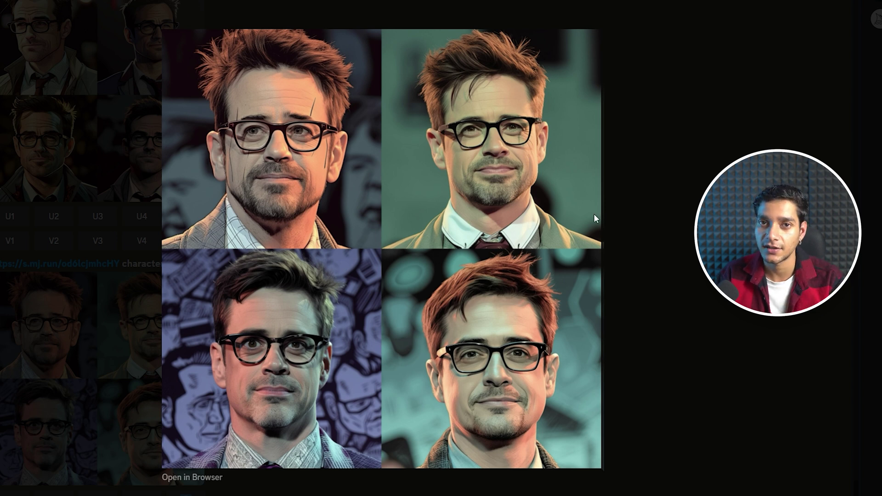
pyautogui.click(688, 219)
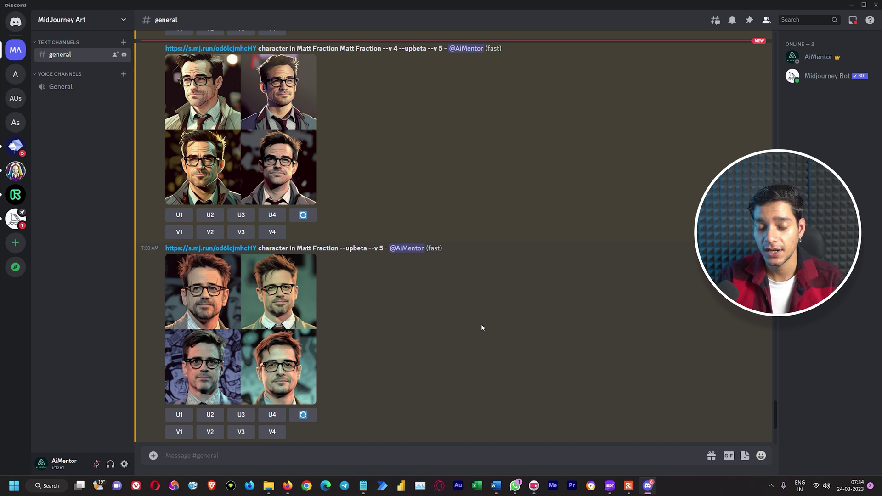
pyautogui.scroll(2, 482, 328)
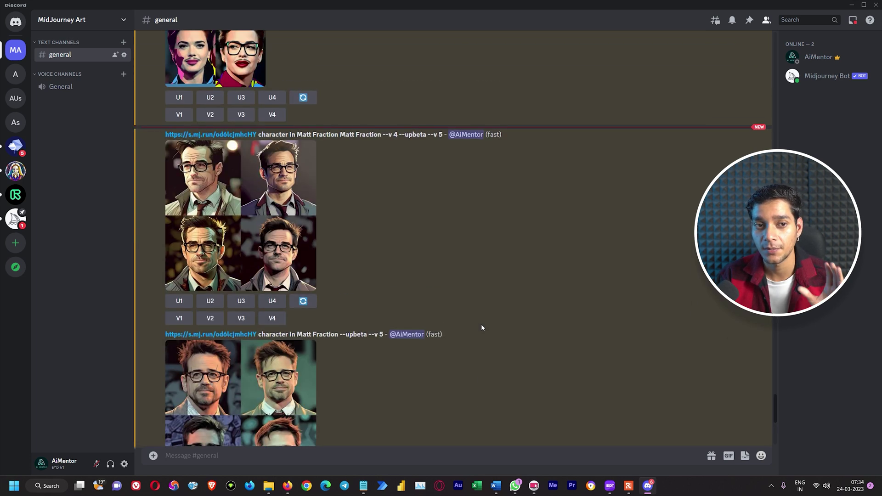
pyautogui.scroll(7, 482, 328)
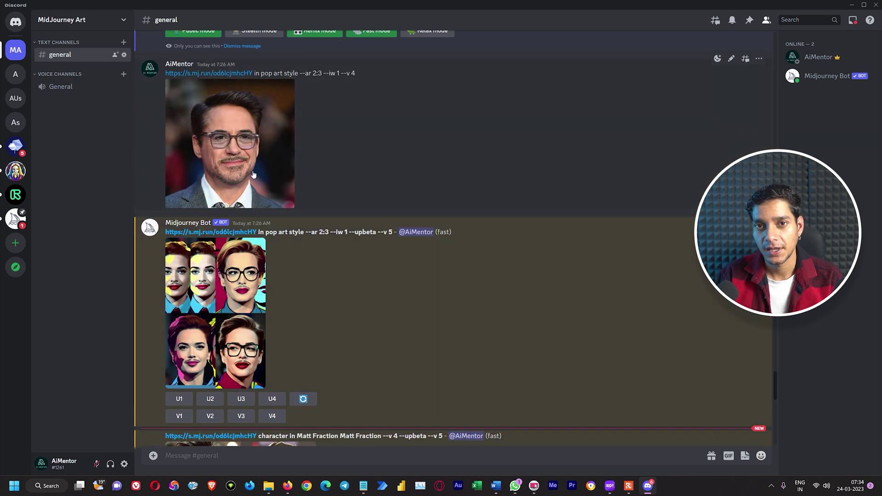
pyautogui.scroll(-7, 382, 332)
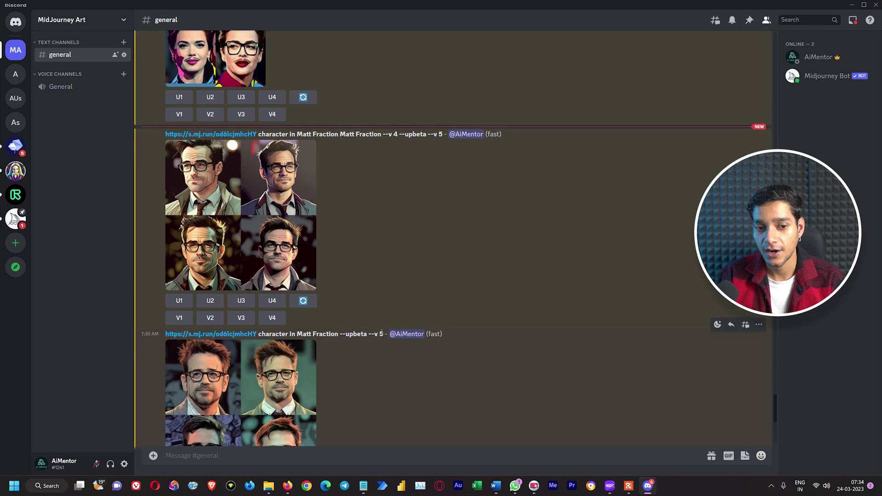
pyautogui.scroll(-4, 381, 332)
pyautogui.scroll(2, 269, 238)
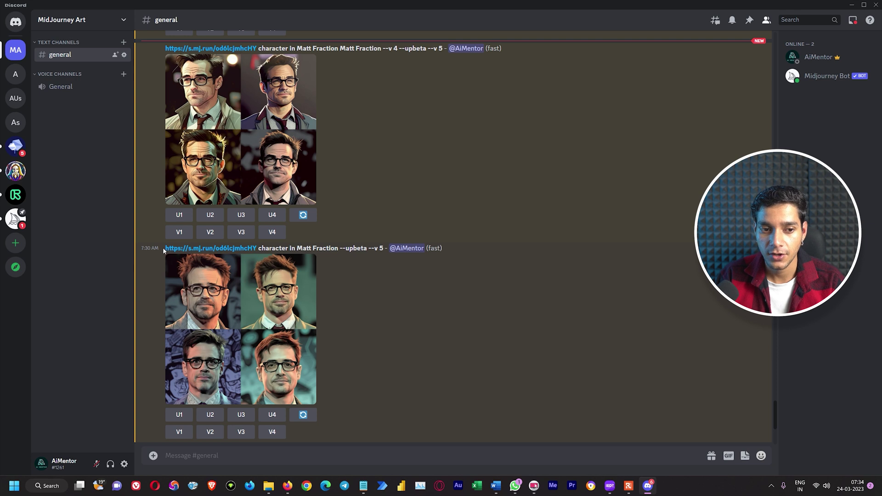
# Resubmit the copied Matt Fraction portrait prompt with '::2 --iw 2' appended
pyautogui.moveTo(163, 247); pyautogui.dragTo(338, 245)
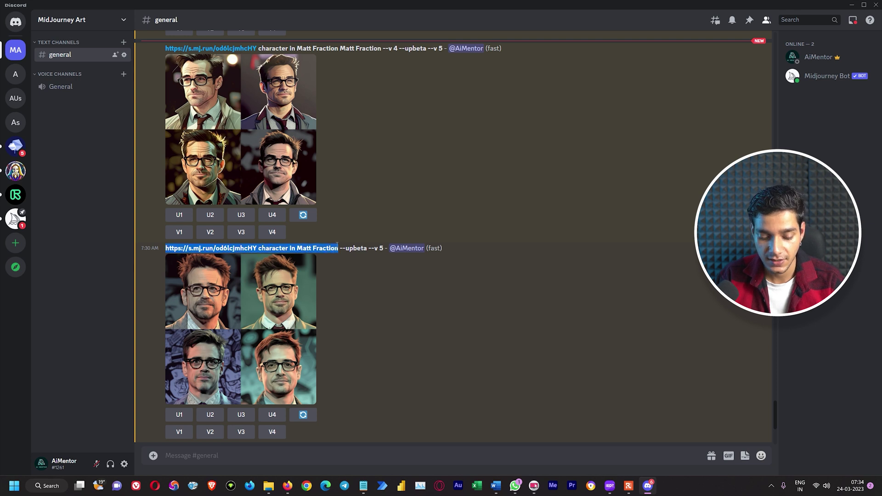
pyautogui.click(258, 461)
pyautogui.write('/i')
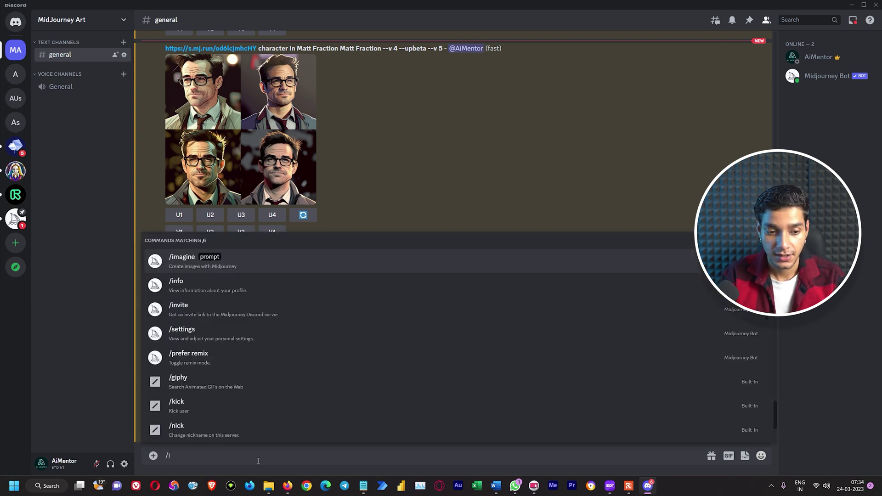
pyautogui.write('mag')
pyautogui.press('Tab')
pyautogui.hotkey('ctrl', 'v')
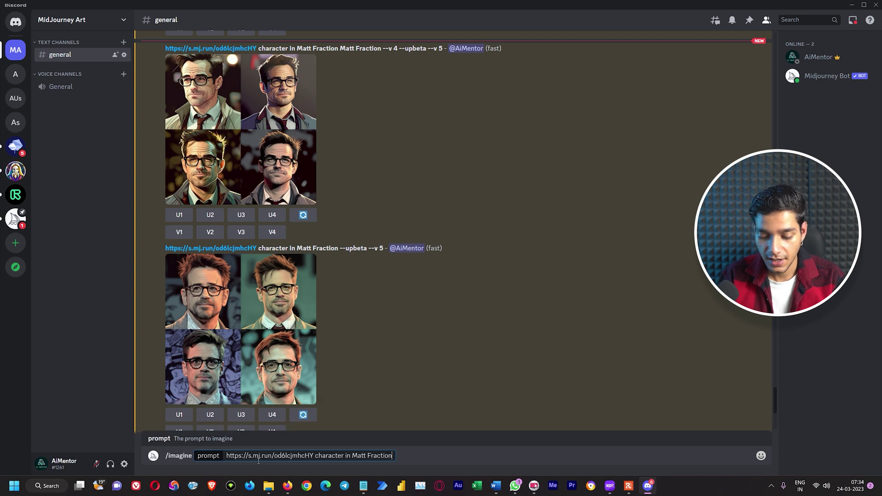
pyautogui.write('::2 --')
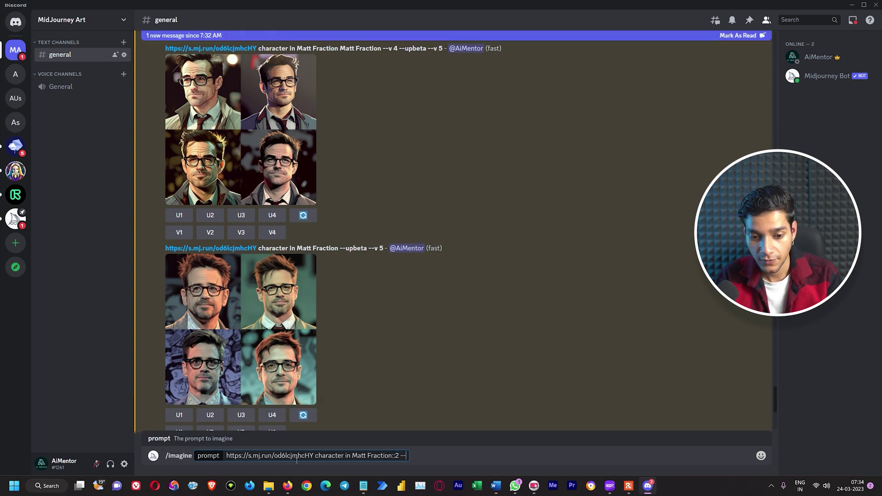
pyautogui.write('iw ')
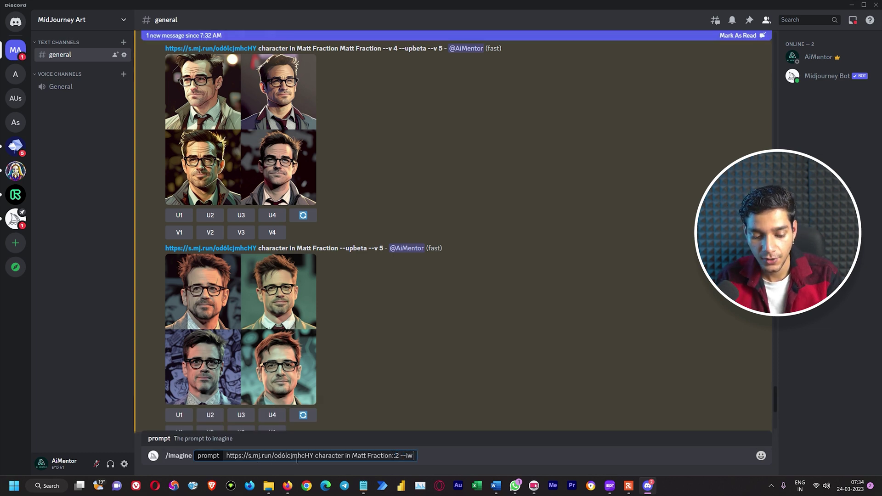
pyautogui.write('2')
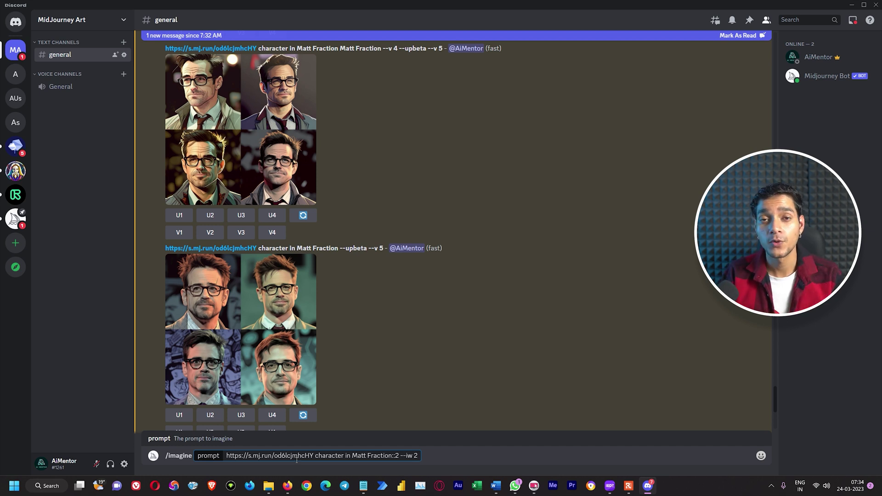
pyautogui.press('Return')
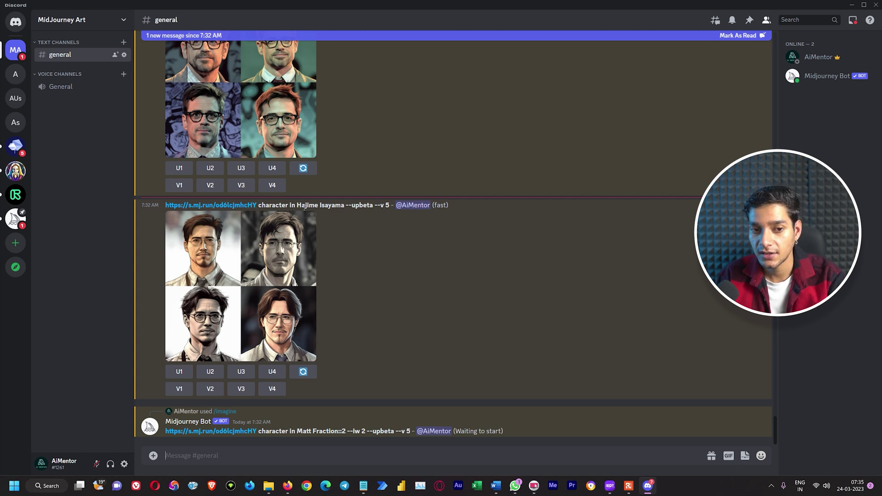
# Compare the enlarged Hajime Isayama grid against the original portrait photo
pyautogui.click(235, 267)
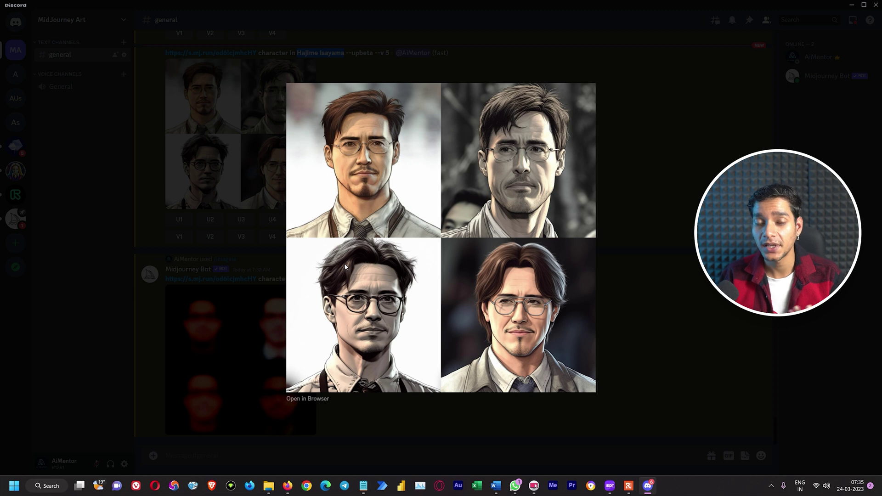
pyautogui.click(639, 260)
pyautogui.scroll(2, 480, 288)
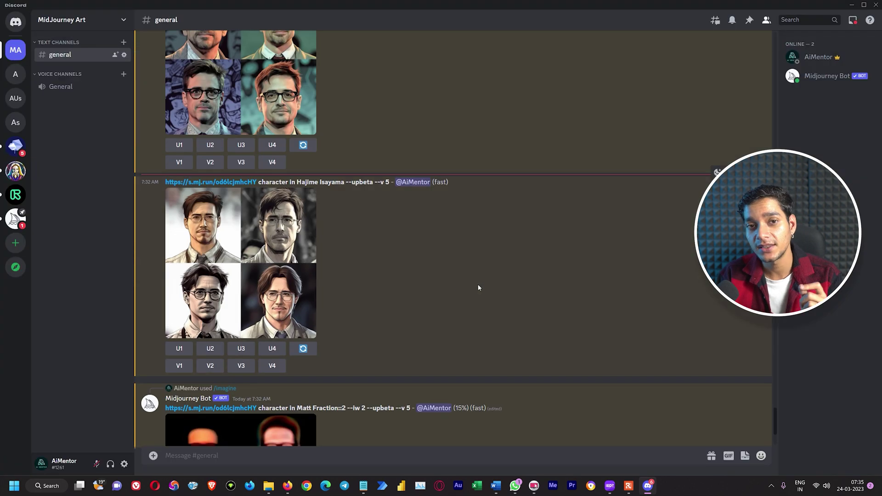
pyautogui.click(281, 287)
pyautogui.click(638, 274)
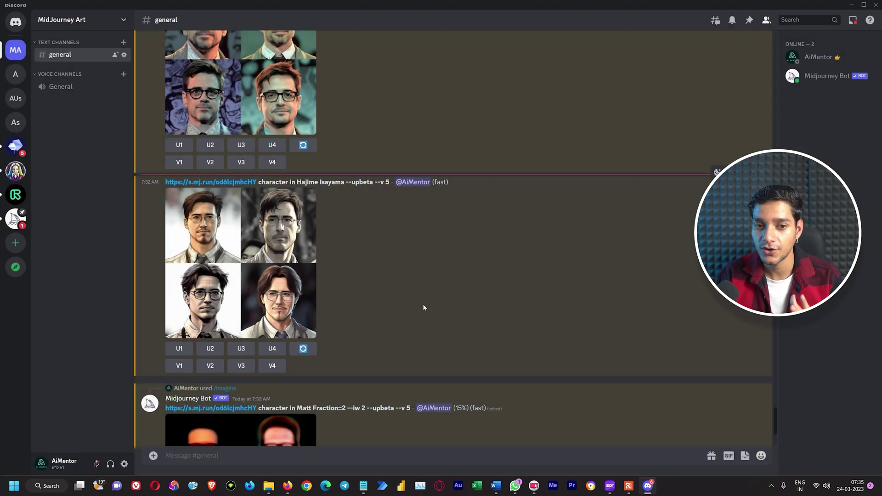
pyautogui.scroll(4, 388, 300)
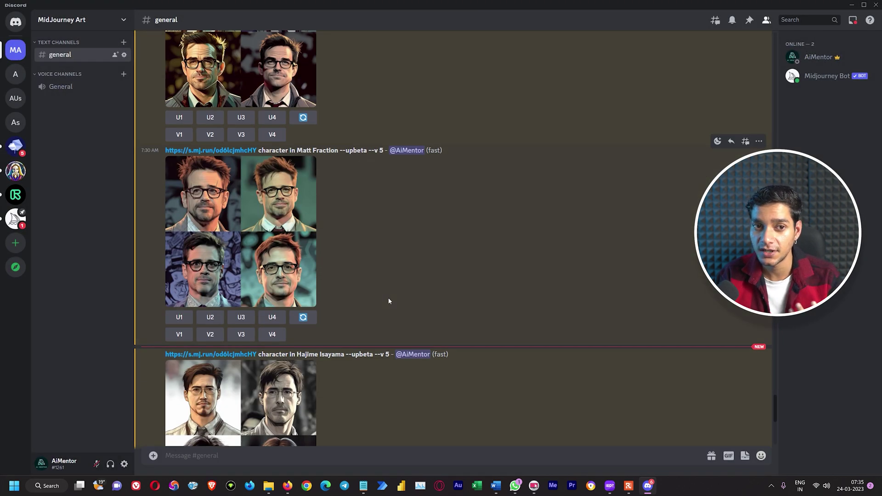
pyautogui.scroll(10, 389, 301)
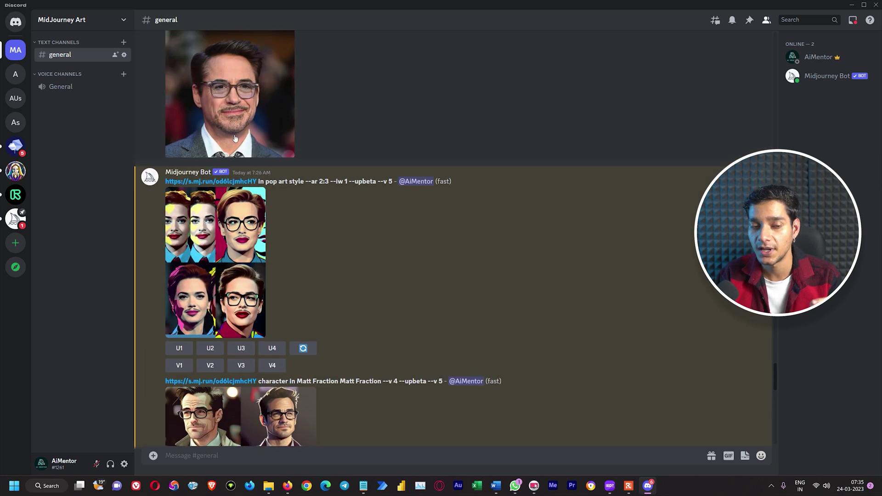
pyautogui.click(235, 138)
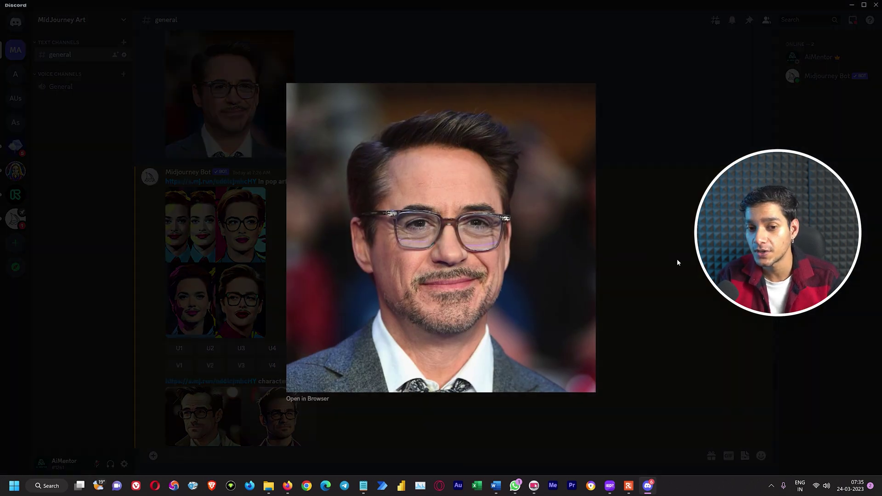
pyautogui.click(677, 258)
pyautogui.scroll(-12, 496, 293)
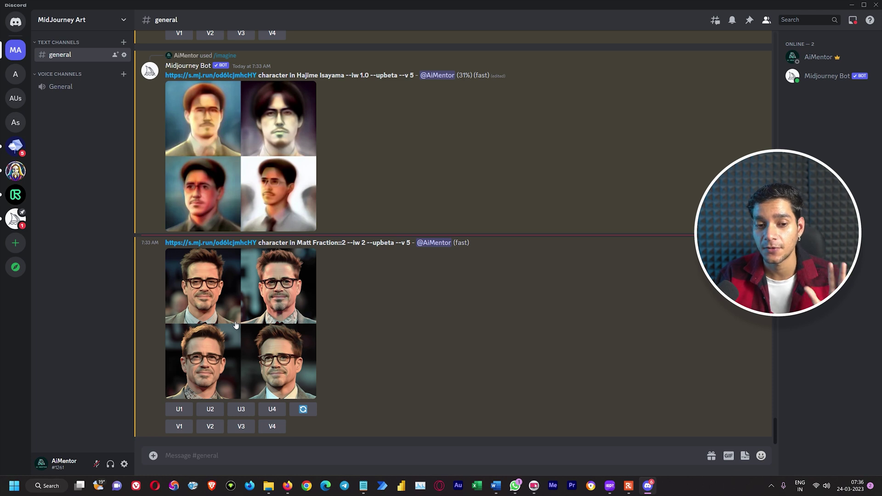
pyautogui.click(235, 324)
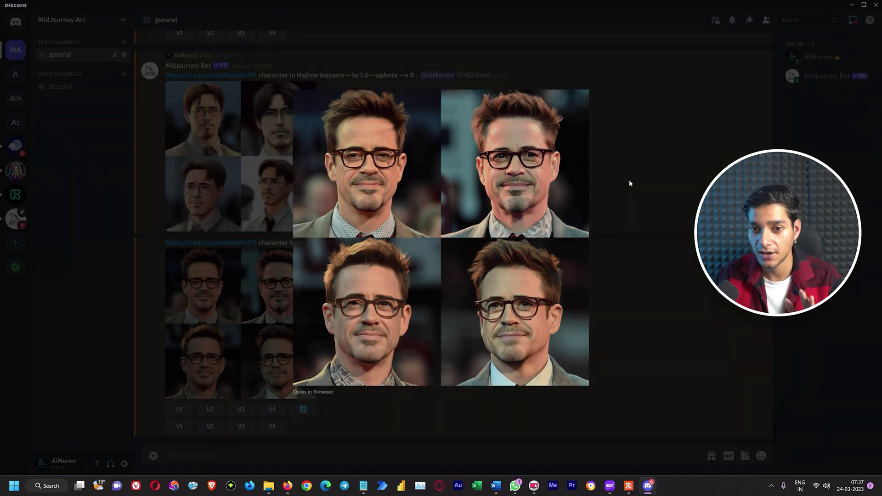
pyautogui.click(630, 180)
pyautogui.scroll(5, 485, 233)
pyautogui.scroll(-10, 379, 238)
pyautogui.click(225, 321)
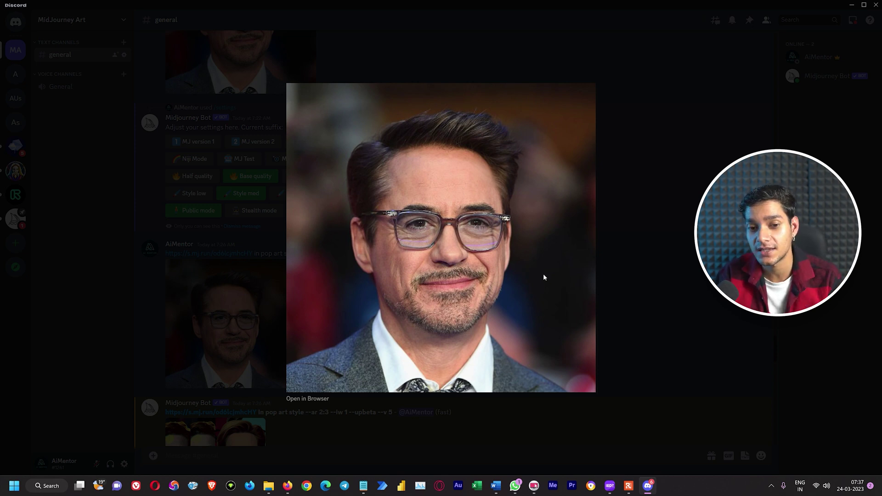
pyautogui.click(691, 272)
pyautogui.scroll(-15, 424, 322)
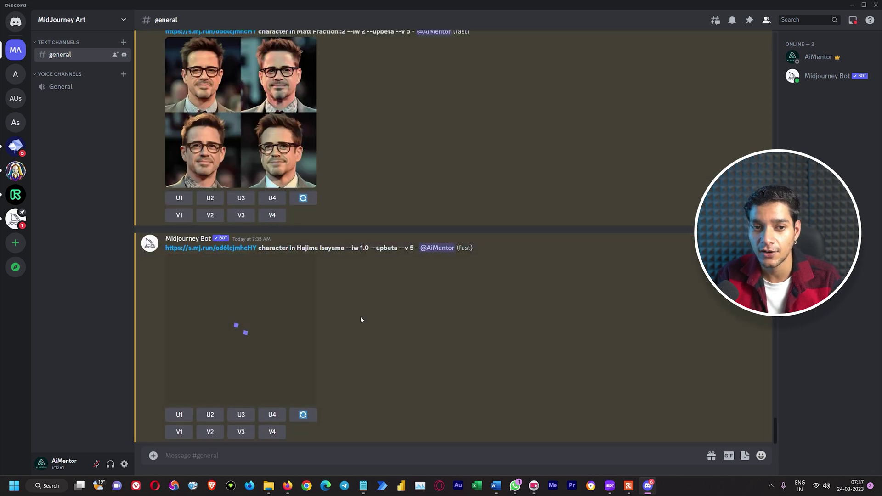
# Enlarge, then close, the Matt Fraction --iw 2 grid and the finished Hajime Isayama grid
pyautogui.click(249, 219)
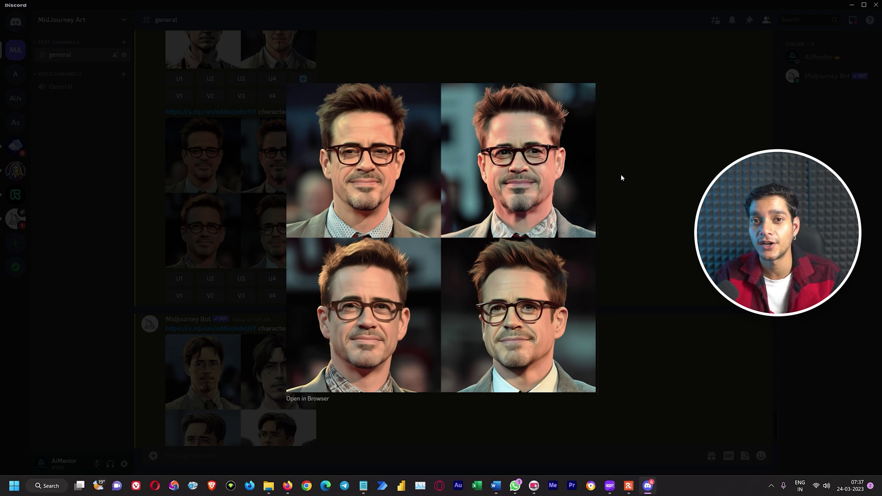
pyautogui.click(647, 182)
pyautogui.scroll(-2, 552, 246)
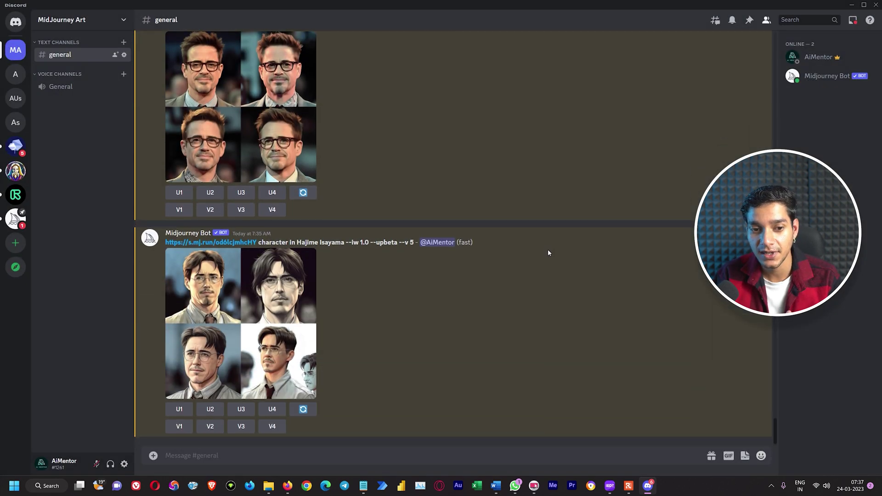
pyautogui.click(261, 296)
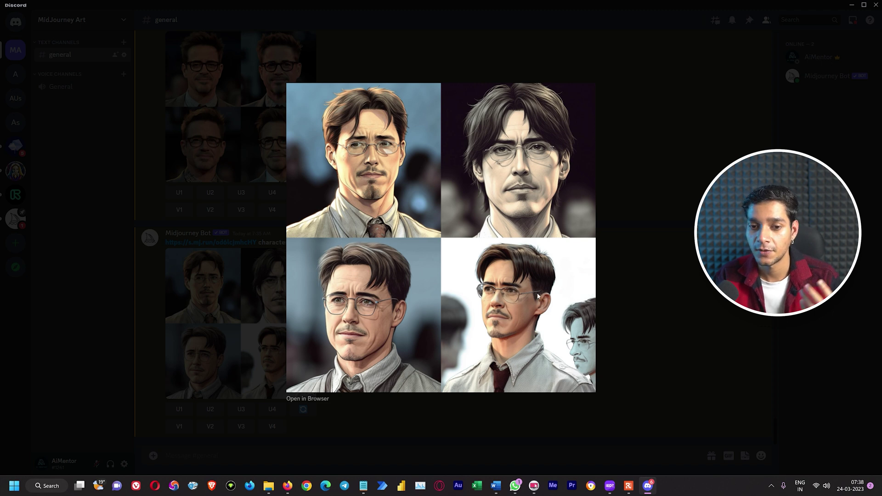
pyautogui.click(646, 292)
# Bring the Midlibrary Illustrators page in Firefox back over Discord
pyautogui.scroll(4, 426, 349)
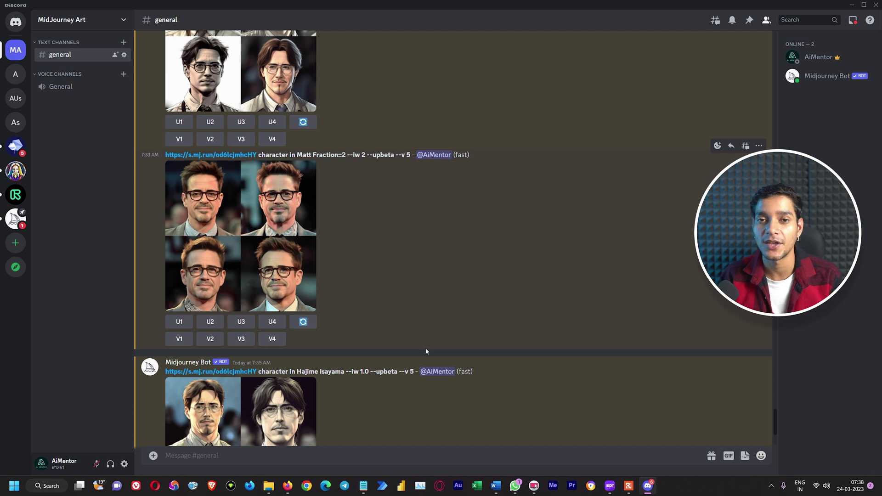
pyautogui.scroll(-4, 426, 351)
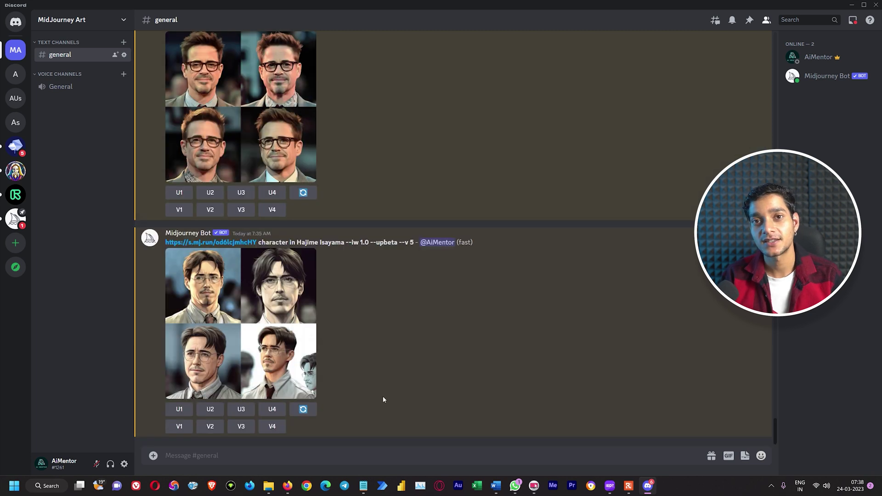
pyautogui.click(288, 486)
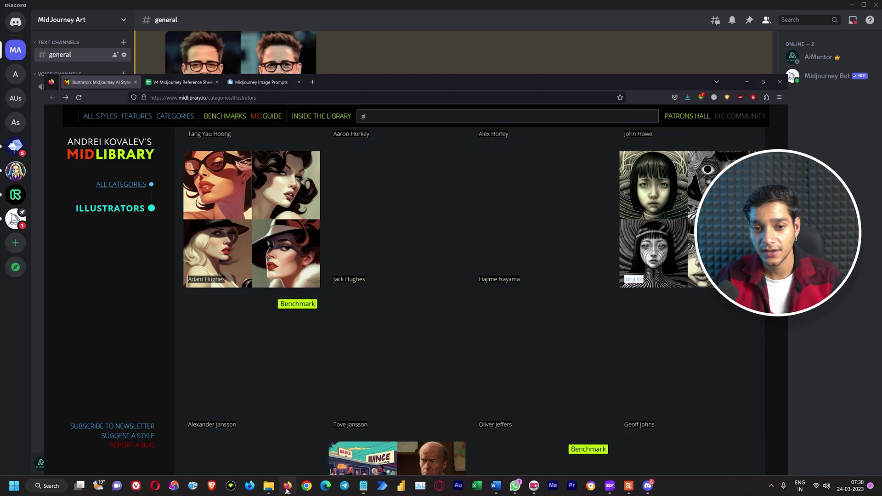
# Browse the Midlibrary Illustrators gallery, then switch to the V4 Midjourney Reference Sheets tab
pyautogui.scroll(-5, 539, 265)
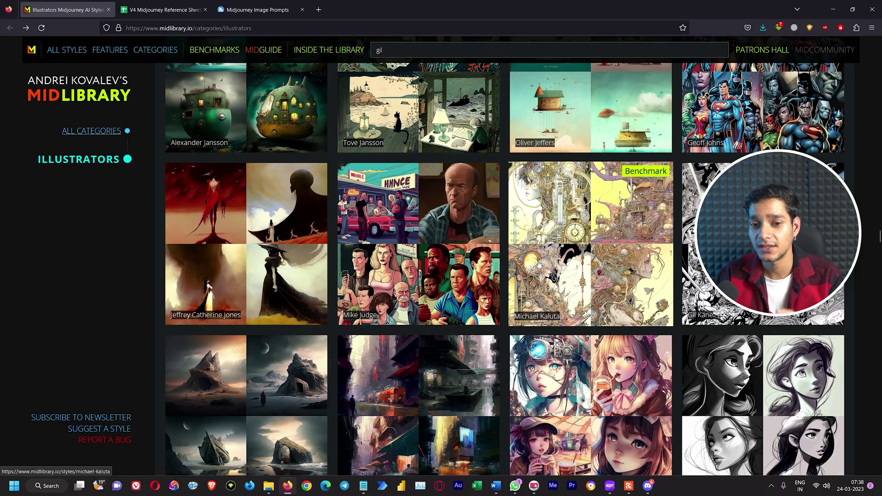
pyautogui.scroll(4, 539, 265)
pyautogui.scroll(12, 539, 264)
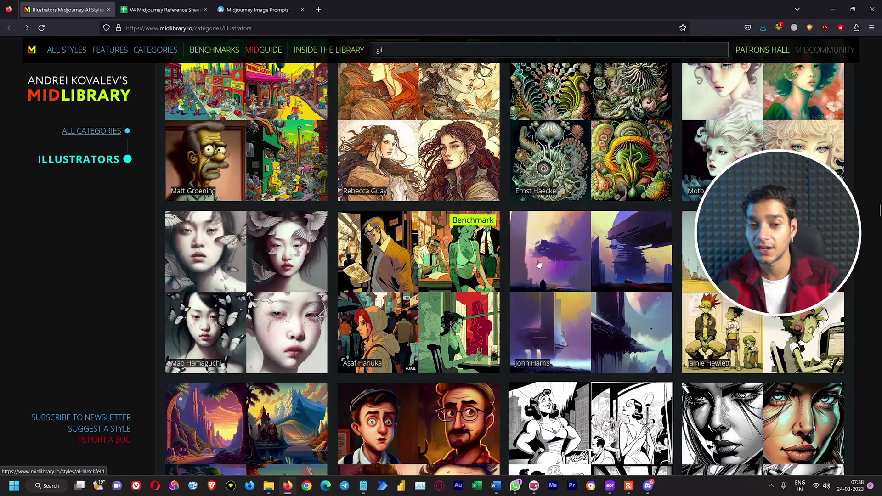
pyautogui.scroll(-2, 539, 264)
pyautogui.scroll(3, 538, 264)
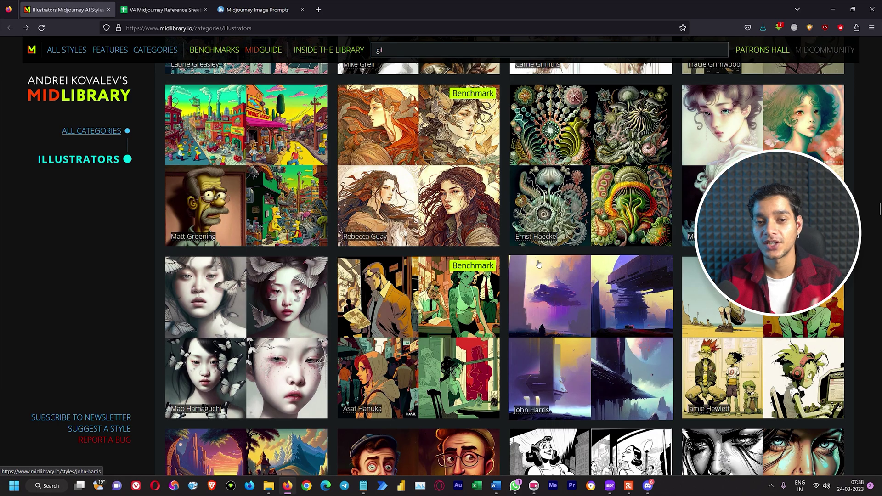
pyautogui.scroll(11, 538, 264)
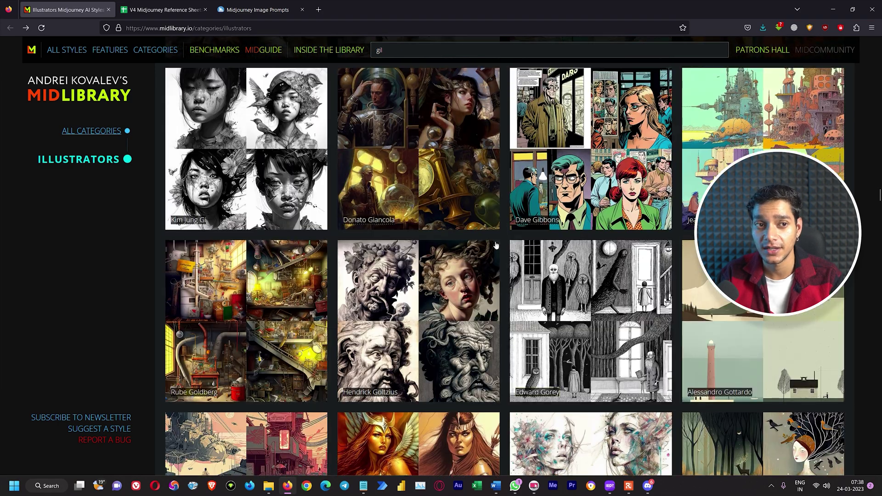
pyautogui.click(179, 7)
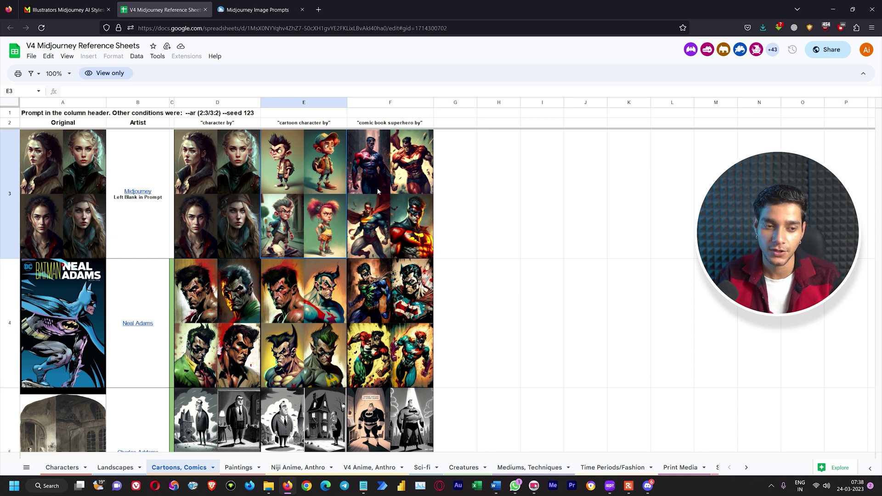
# Skim the Cartoons, Comics reference sheet, then minimise Firefox to return to Discord
pyautogui.scroll(-1, 334, 254)
pyautogui.scroll(-2, 334, 254)
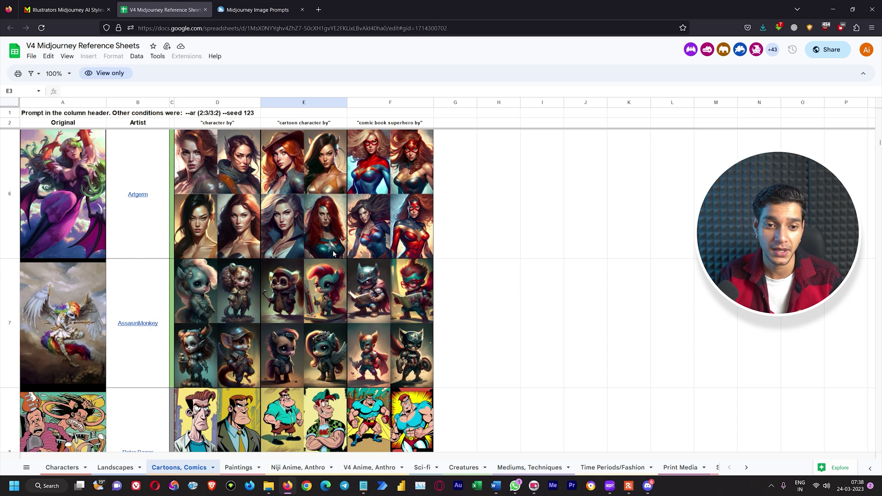
pyautogui.scroll(-3, 155, 239)
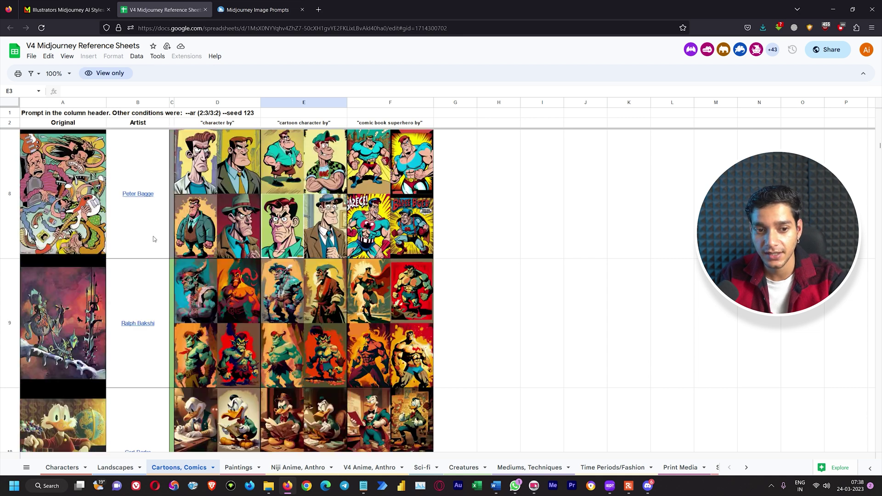
pyautogui.scroll(-3, 254, 268)
pyautogui.scroll(2, 254, 268)
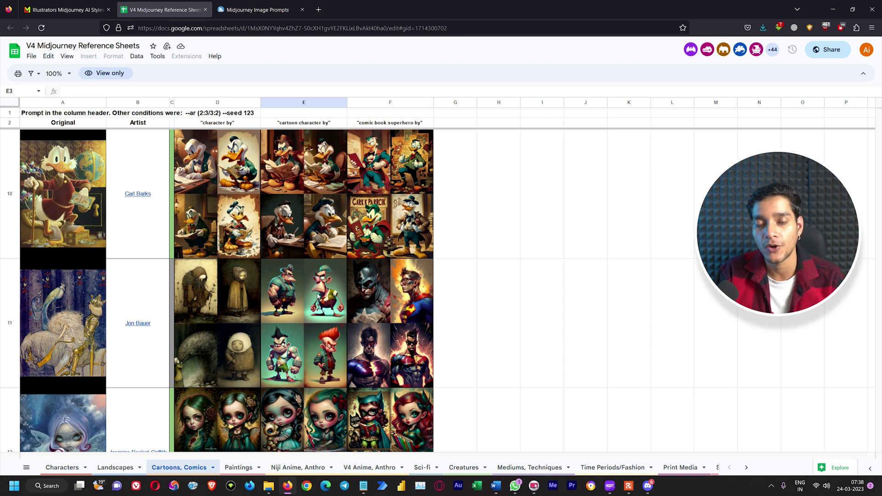
pyautogui.click(833, 9)
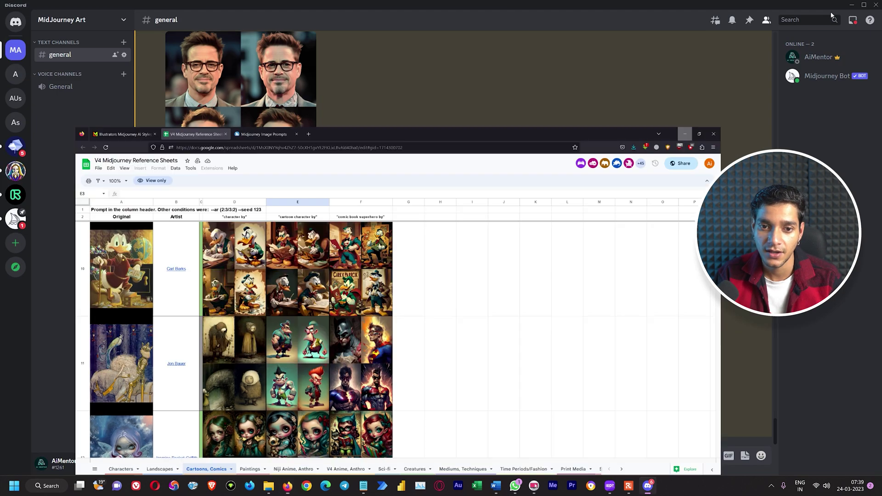